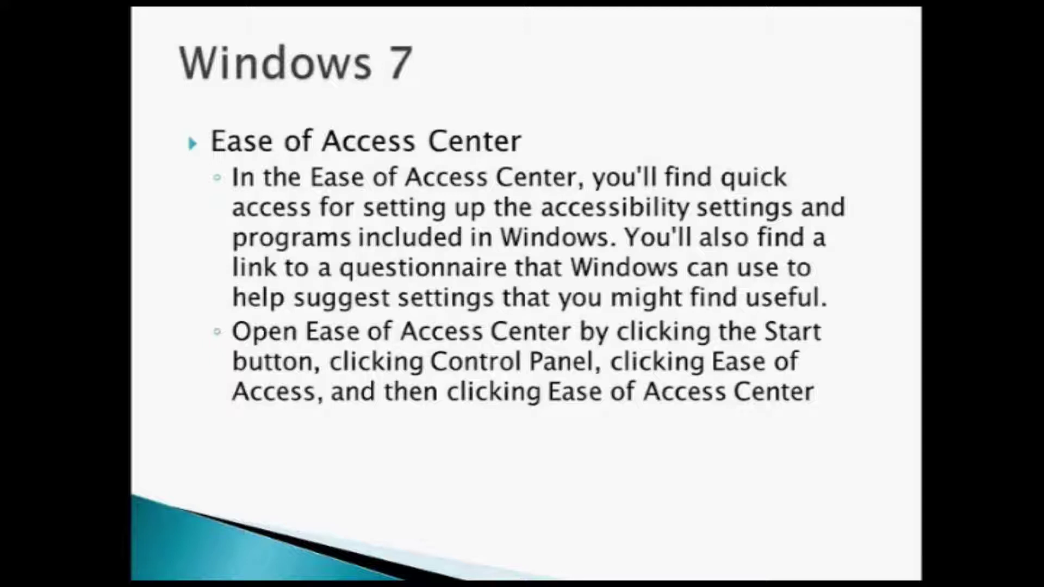
# Step: Exit the slide show and open the Ease of Access Center from the Accessories programs in a maximized window
pyautogui.press('Escape')
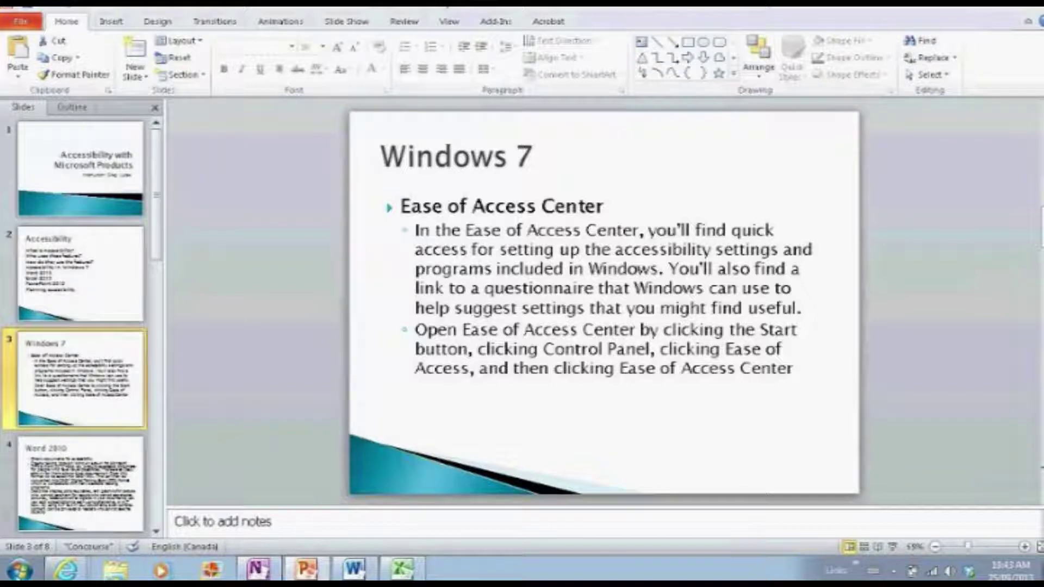
pyautogui.press('super')
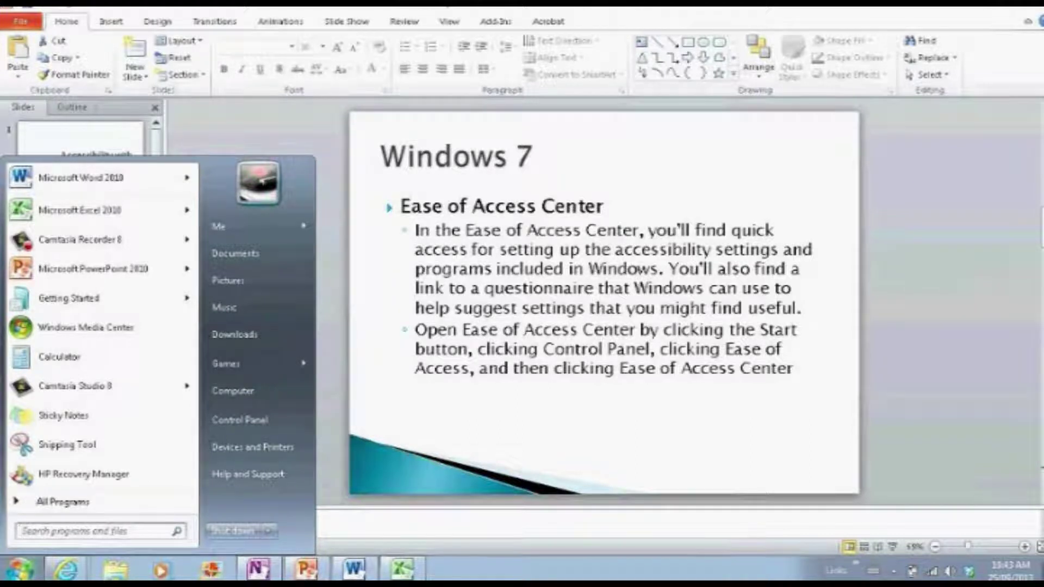
pyautogui.click(85, 509)
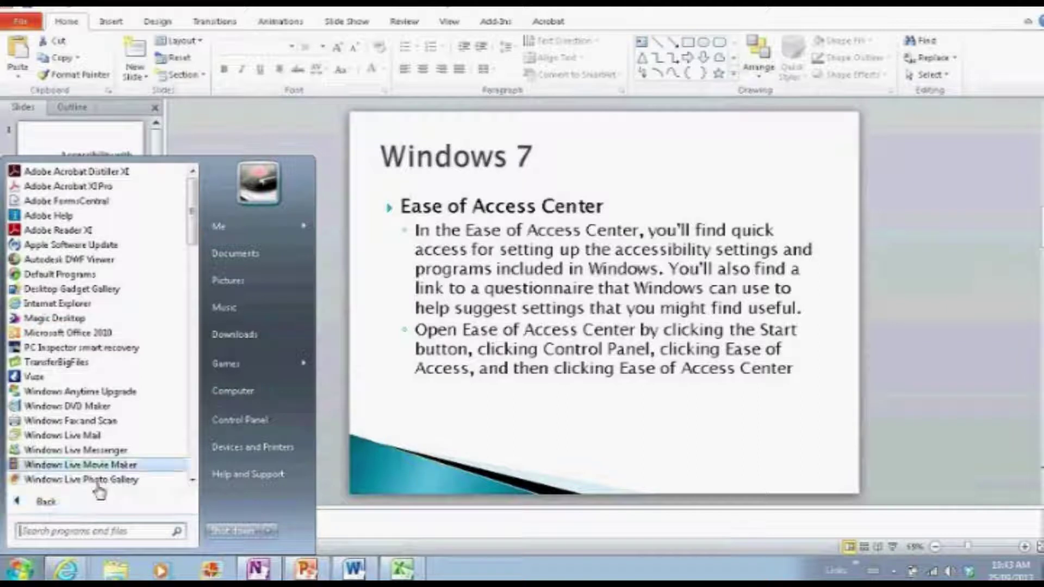
pyautogui.moveTo(193, 223); pyautogui.dragTo(176, 293)
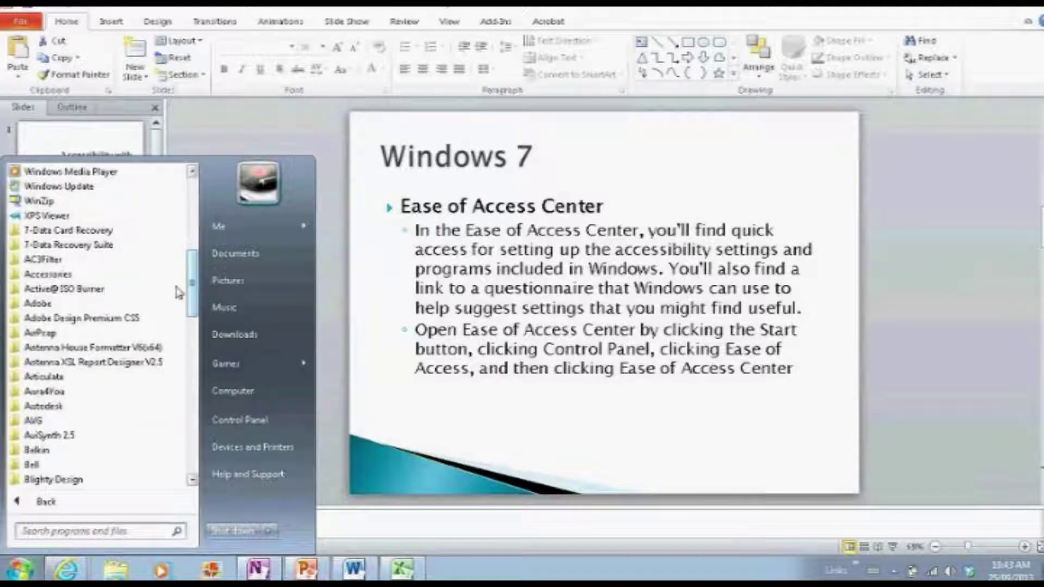
pyautogui.click(48, 276)
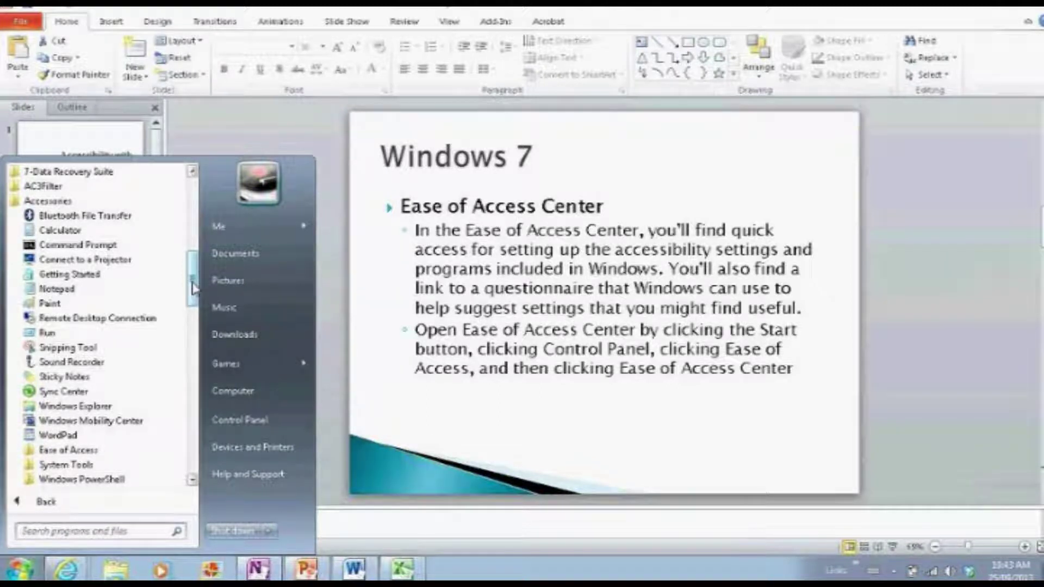
pyautogui.click(75, 451)
pyautogui.moveTo(193, 292); pyautogui.dragTo(197, 317)
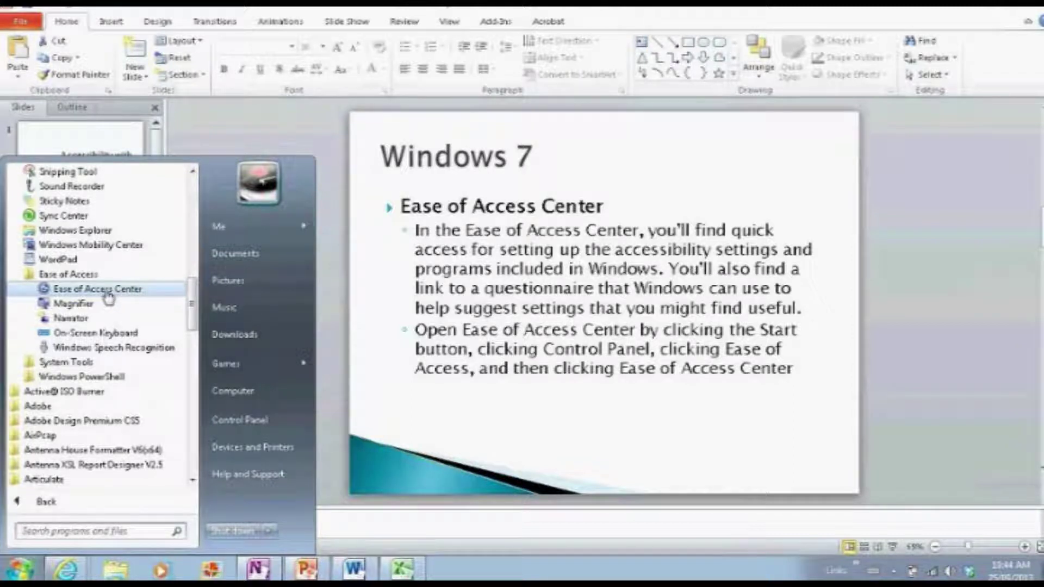
pyautogui.click(108, 294)
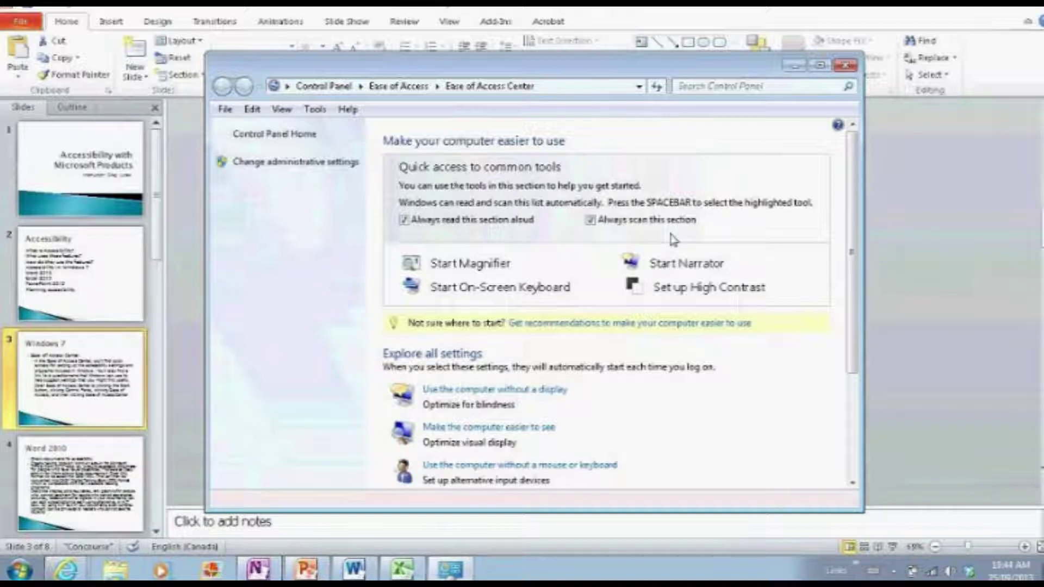
pyautogui.click(821, 66)
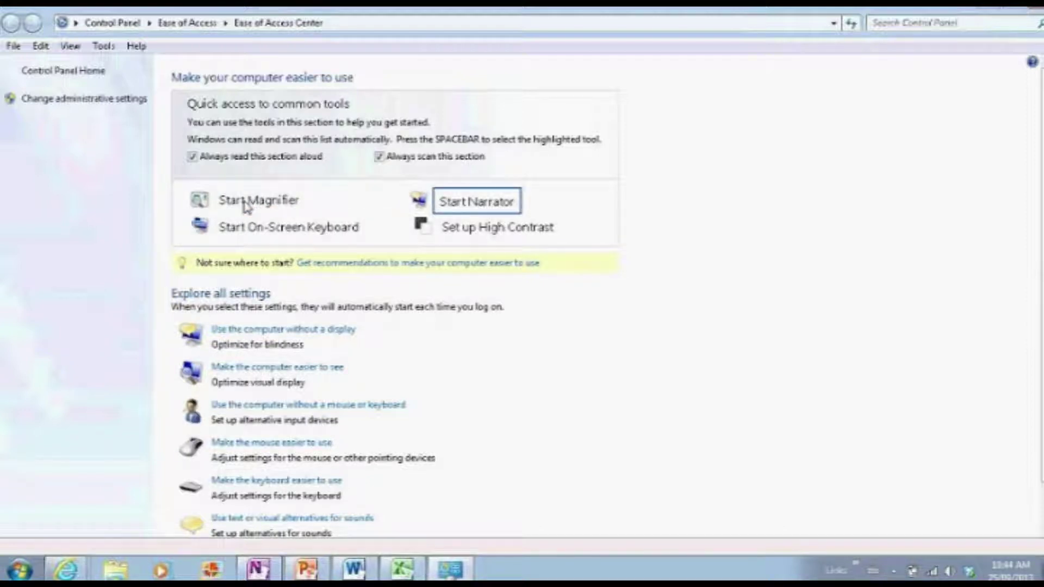
# Step: Turn off automatic reading aloud and scanning of the quick access section for common tools
pyautogui.click(192, 157)
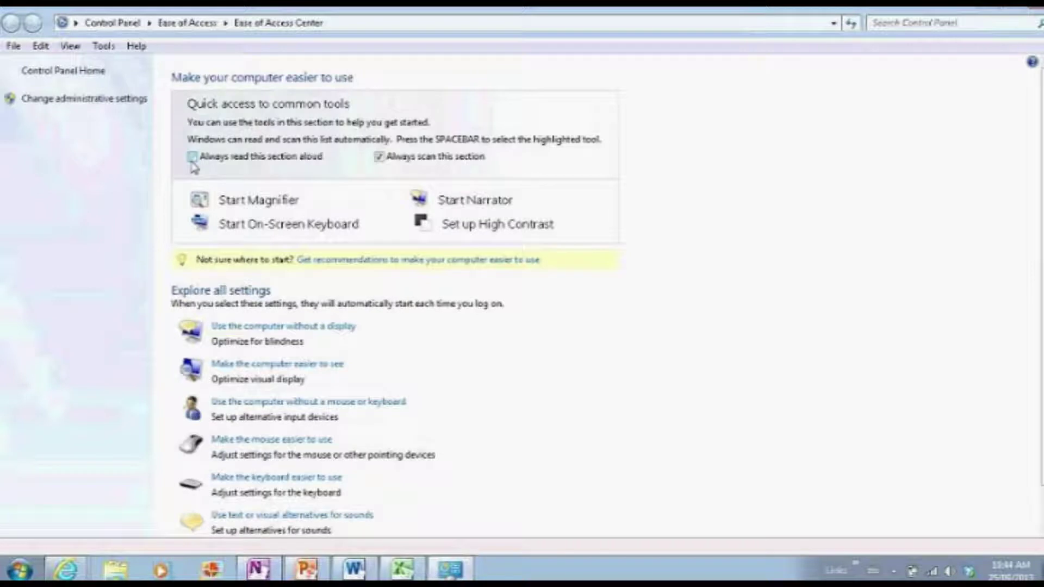
pyautogui.click(379, 157)
pyautogui.click(571, 11)
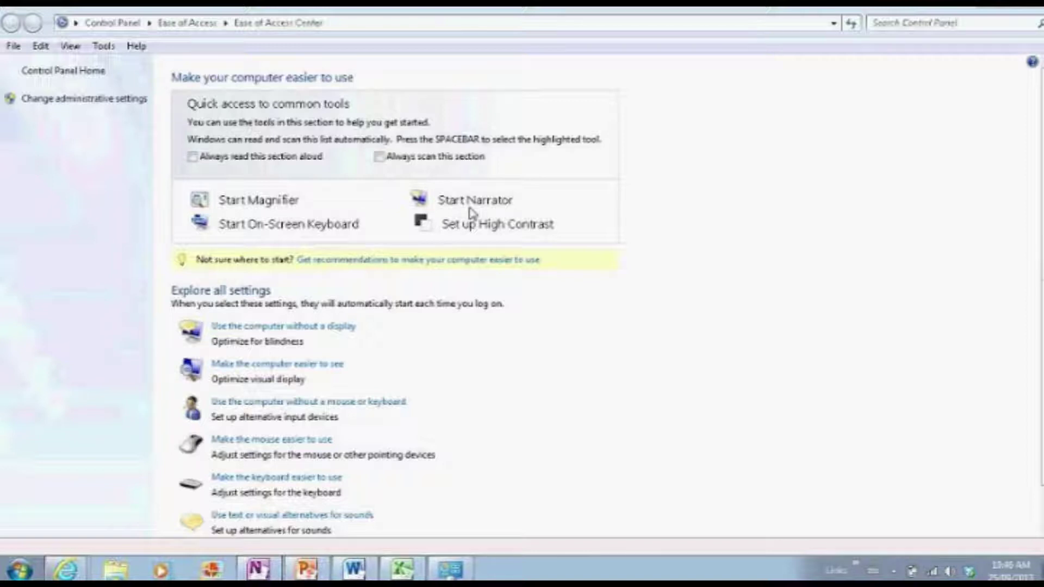
pyautogui.moveTo(486, 233)
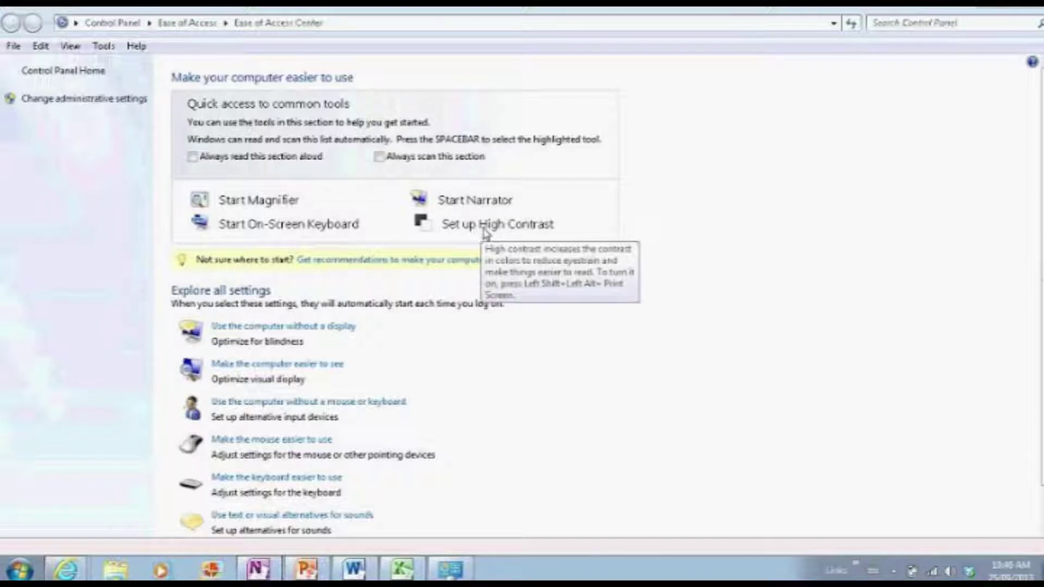
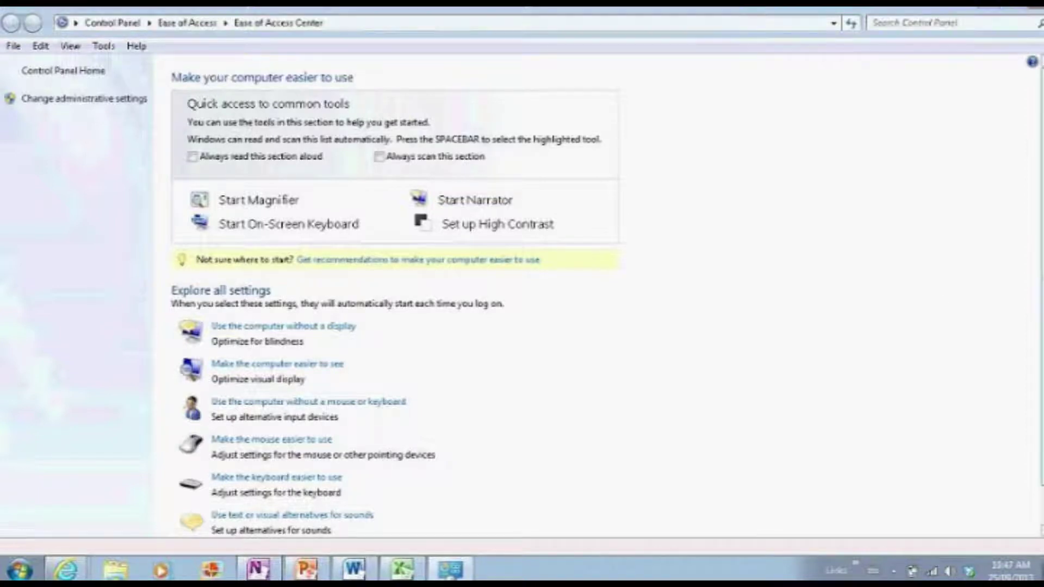
# Step: Review the settings for making the keyboard easier to use and return to the Ease of Access Center
pyautogui.scroll(-1, 607, 297)
pyautogui.scroll(-2, 441, 252)
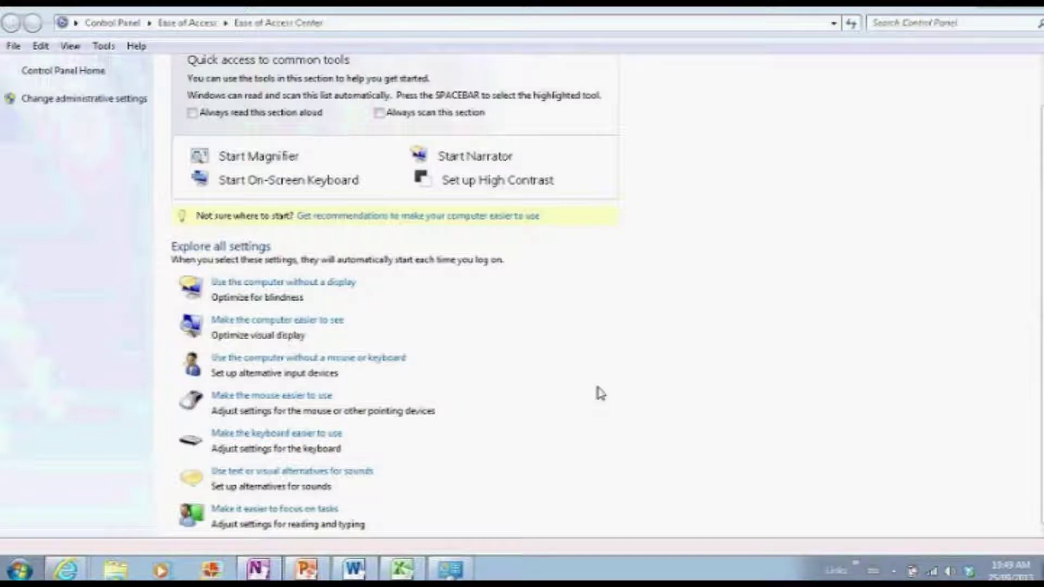
pyautogui.click(307, 444)
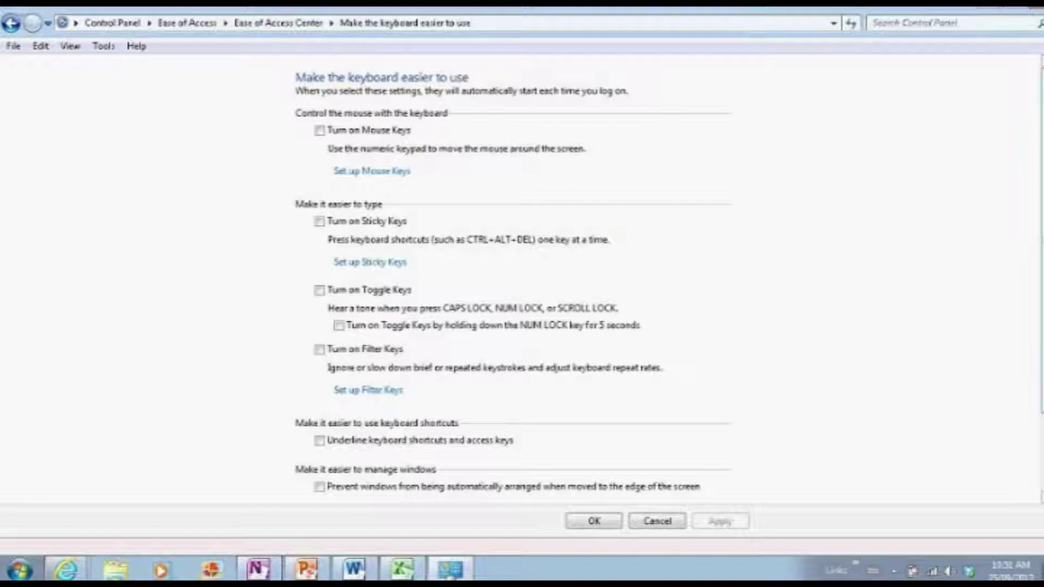
pyautogui.scroll(-3, 535, 365)
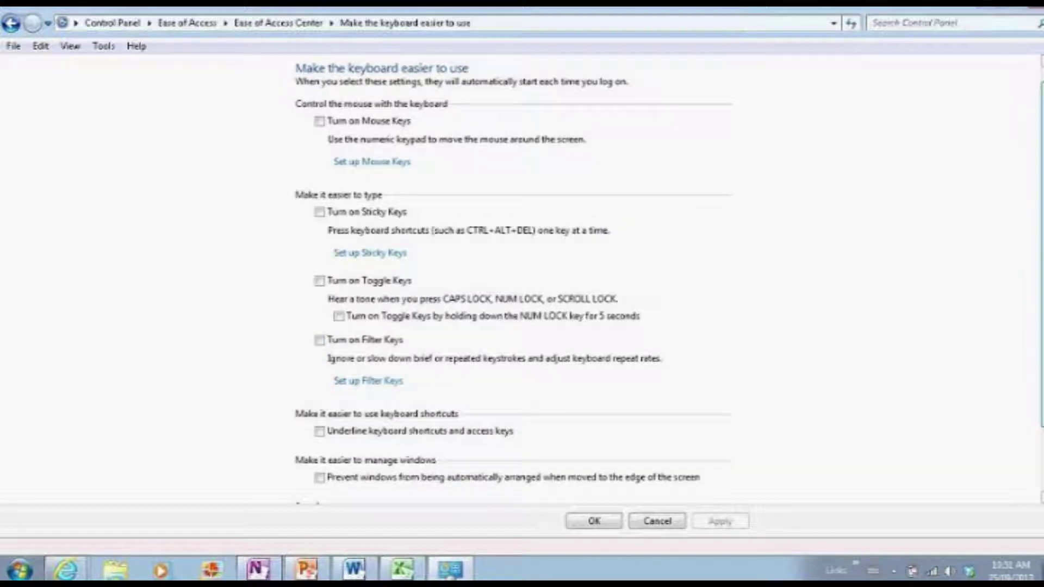
pyautogui.scroll(-1, 536, 364)
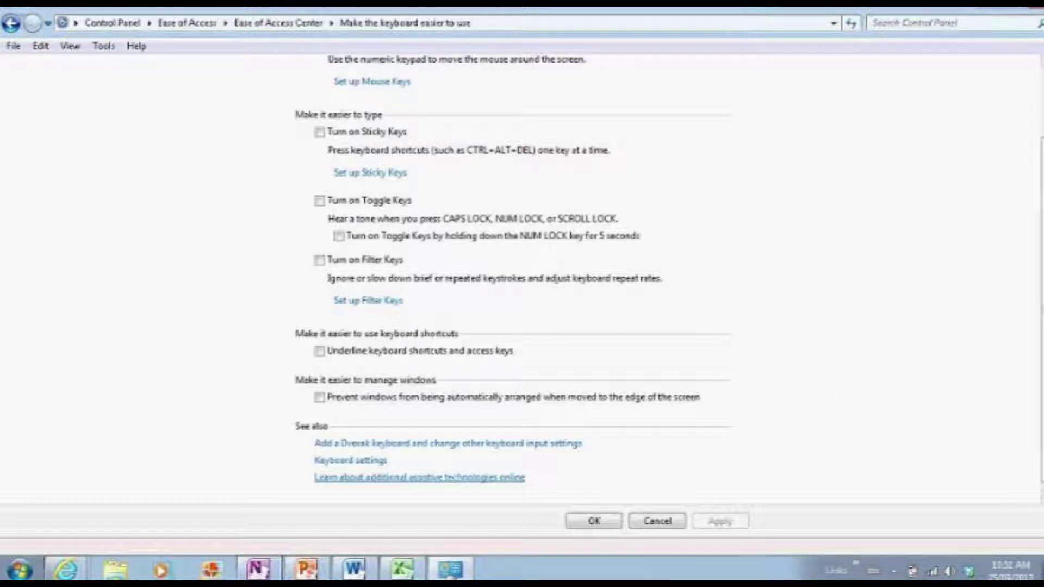
pyautogui.scroll(3, 511, 272)
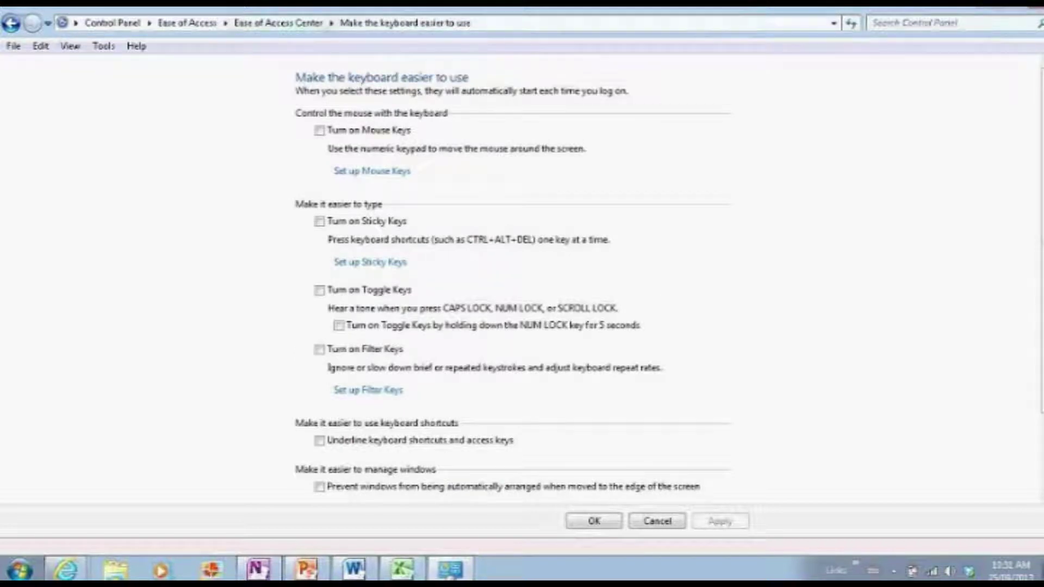
pyautogui.click(276, 28)
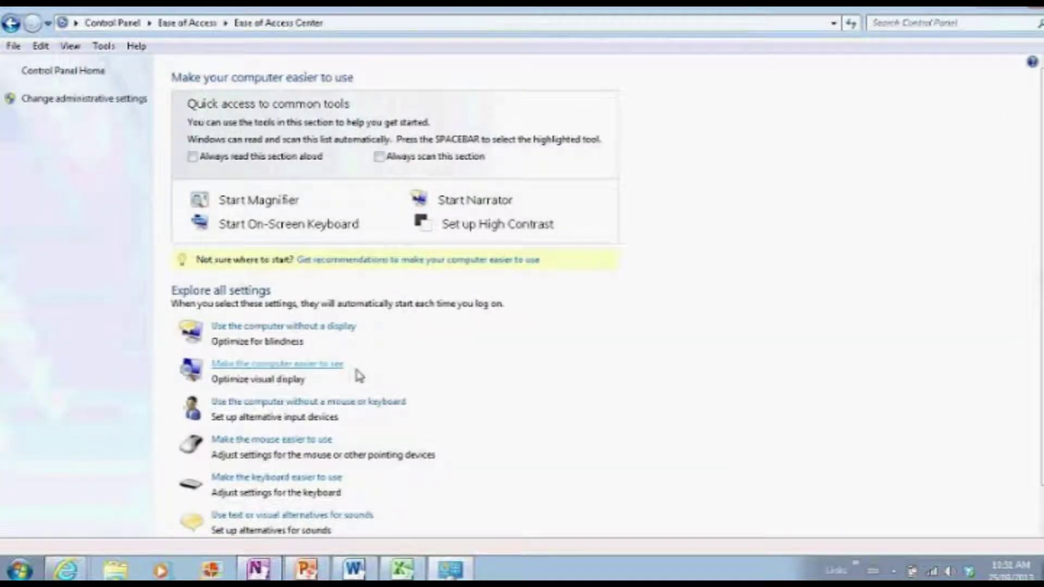
# Step: Open Text to Speech setup under the settings for using the computer without a display, and preview the Microsoft Anna voice
pyautogui.click(281, 328)
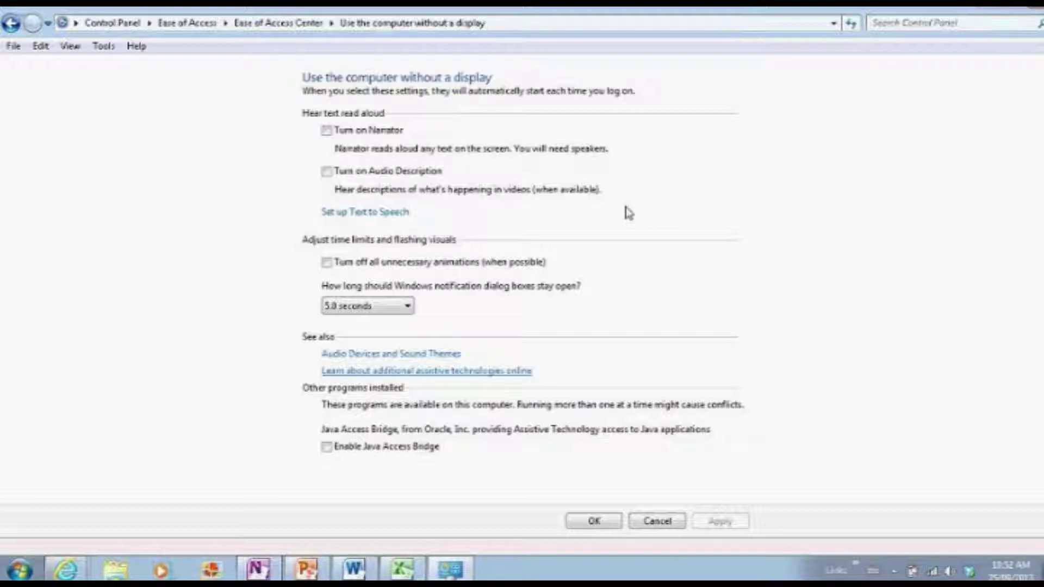
pyautogui.click(369, 213)
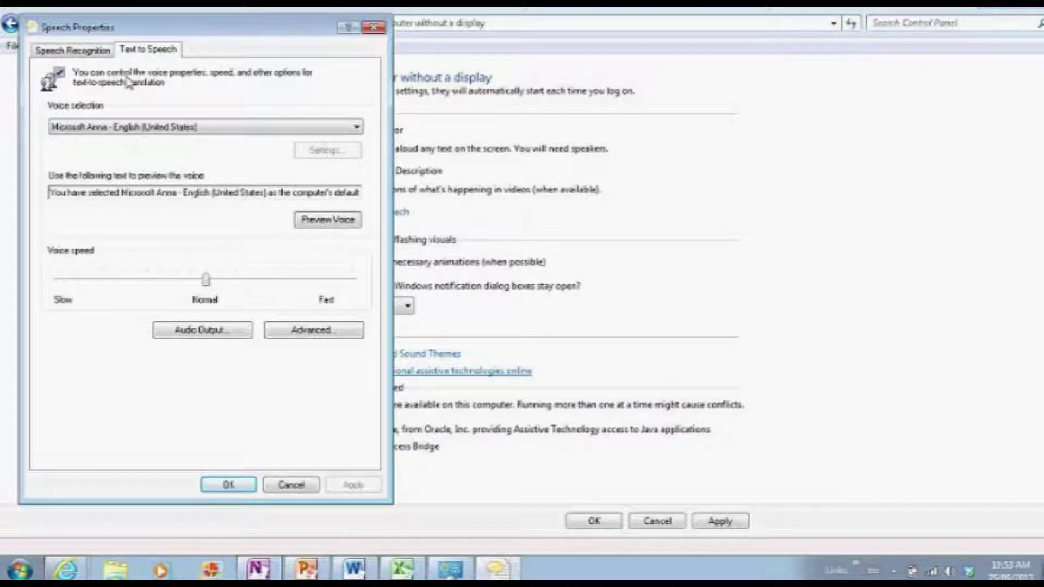
pyautogui.click(297, 134)
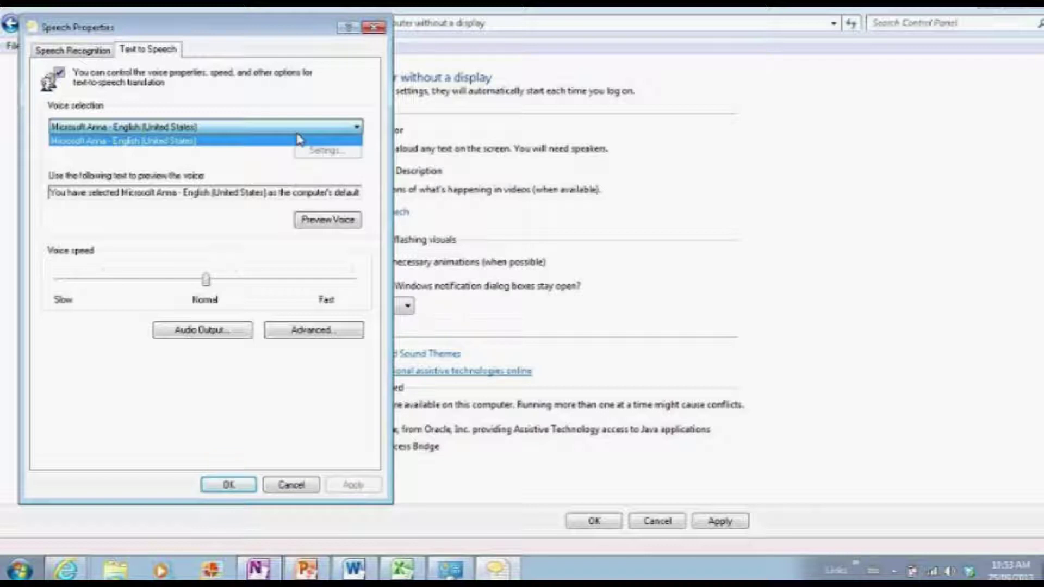
pyautogui.click(301, 122)
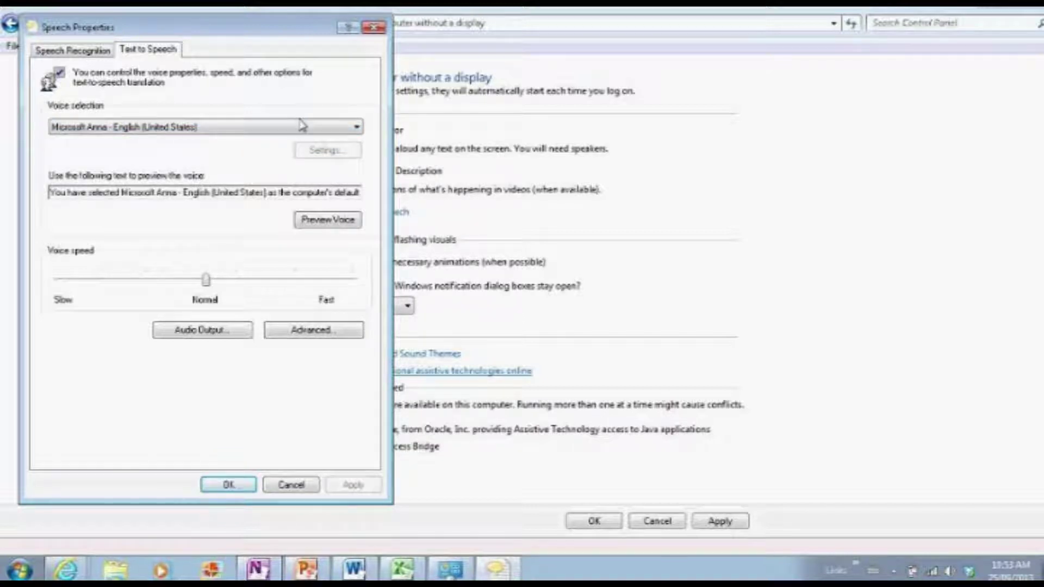
pyautogui.click(331, 227)
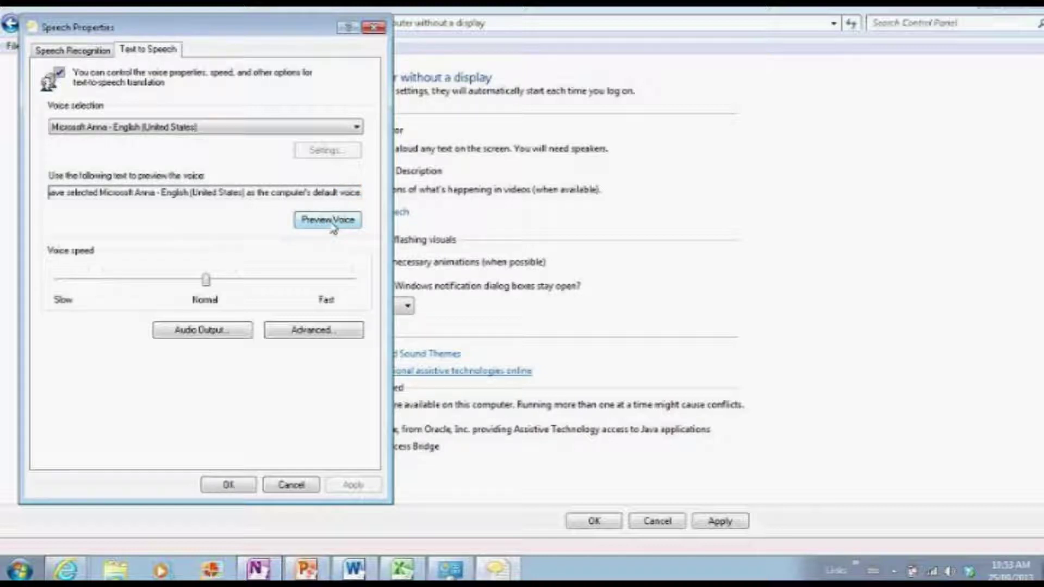
# Step: Try a slower text-to-speech voice speed with a voice preview and discard the change
pyautogui.click(103, 282)
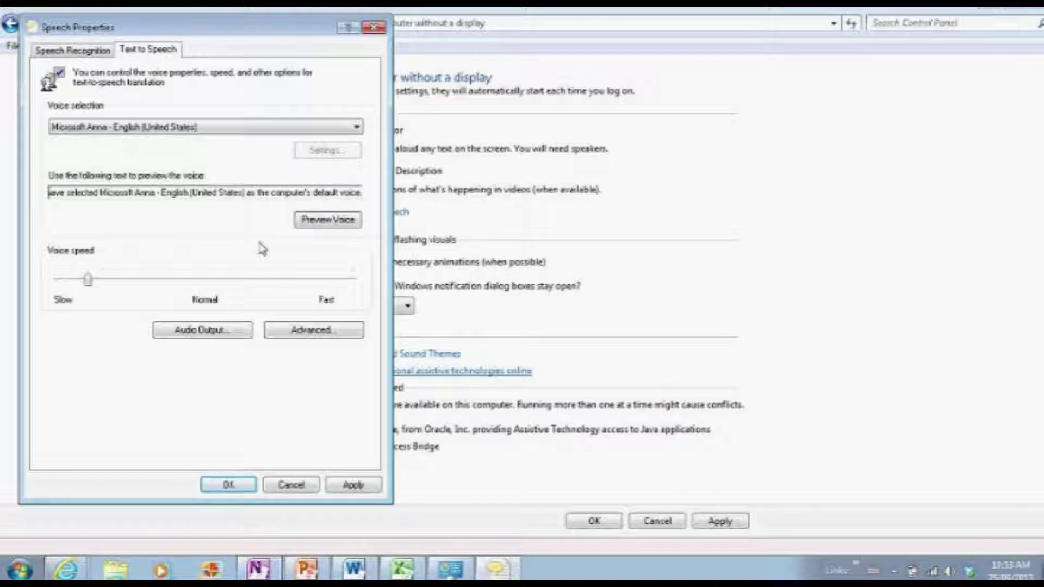
pyautogui.click(328, 220)
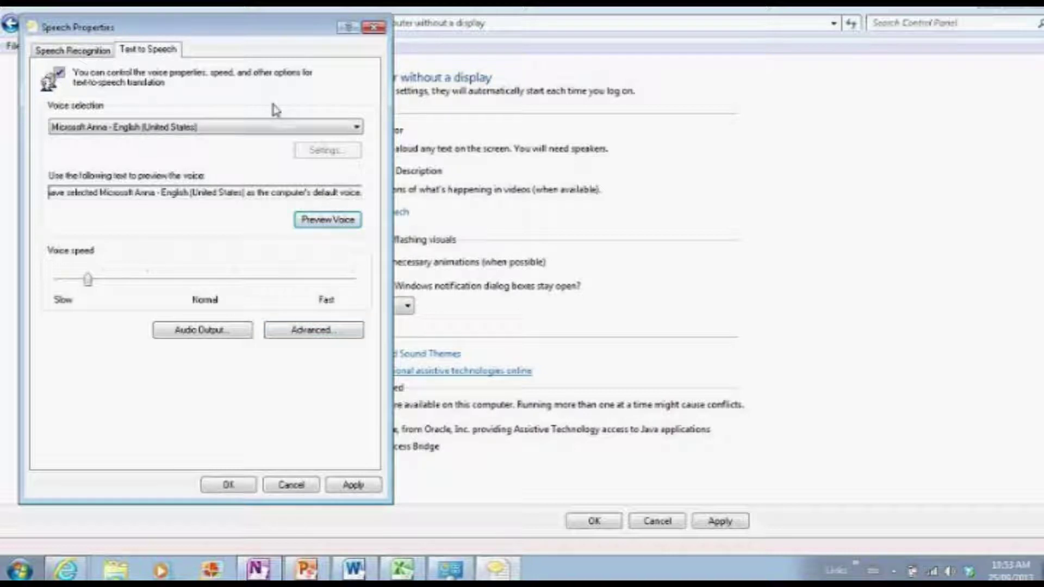
pyautogui.click(290, 483)
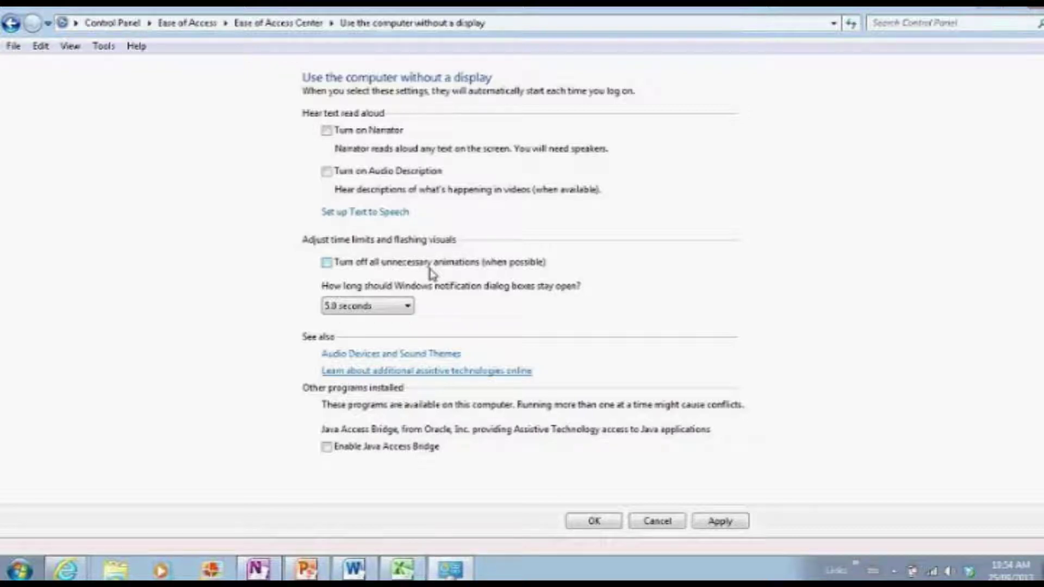
# Step: Review the choices for how long notification dialog boxes stay open and return to the Ease of Access Center
pyautogui.click(411, 307)
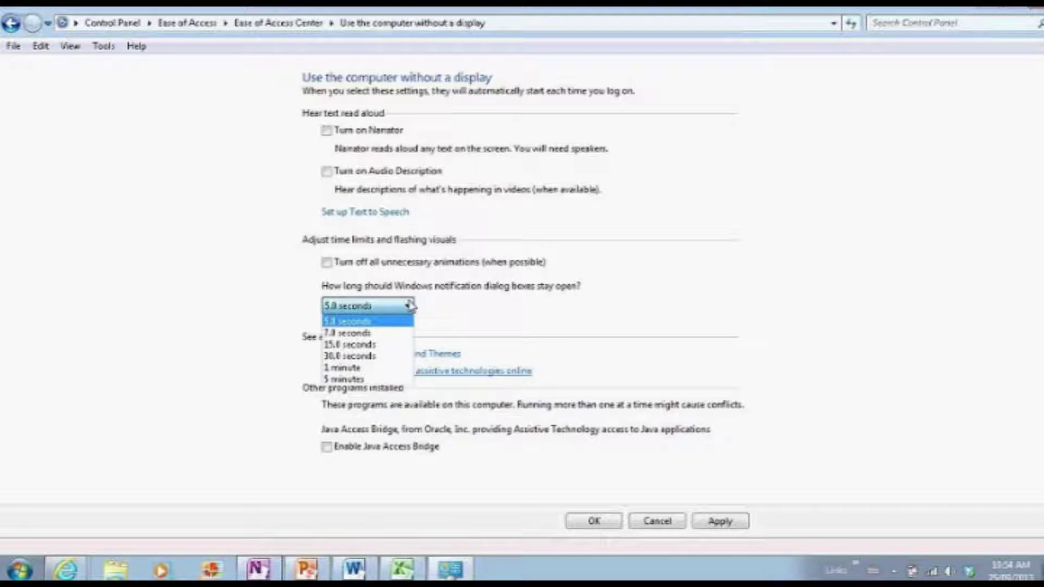
pyautogui.click(411, 306)
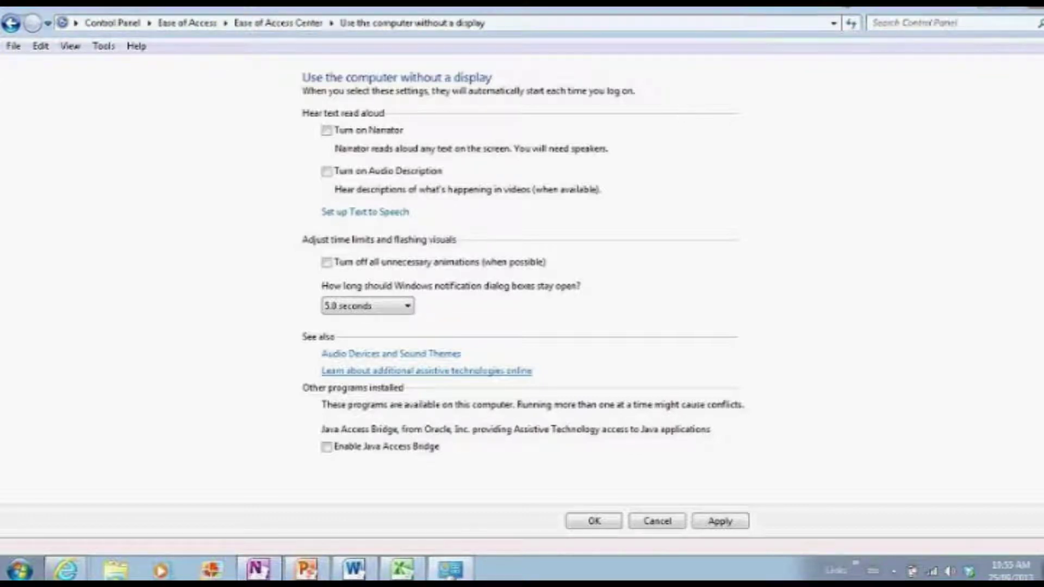
pyautogui.click(258, 27)
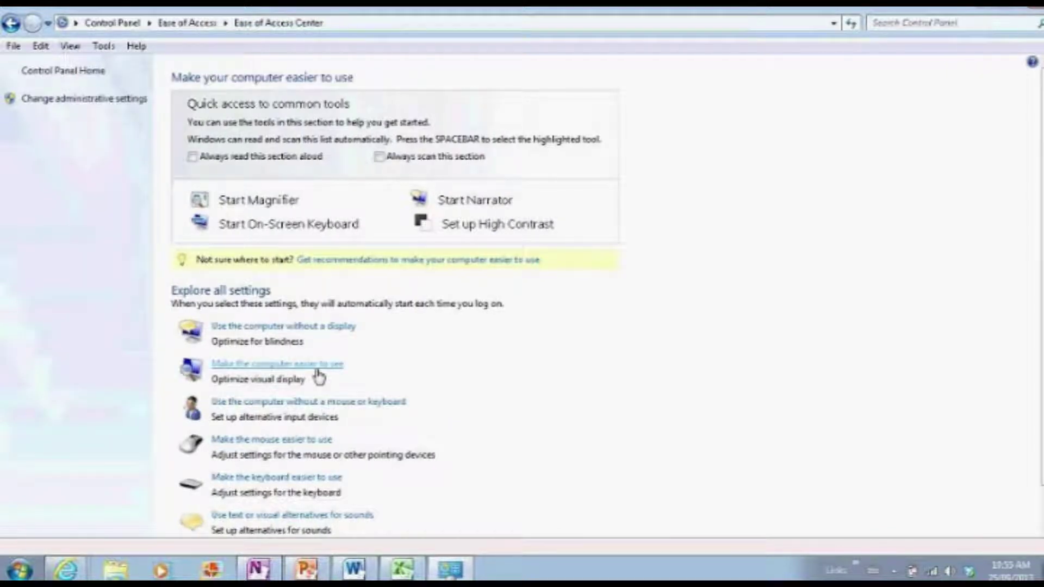
# Step: In the settings for making the computer easier to see, set the blinking cursor's thickness to 4
pyautogui.click(318, 369)
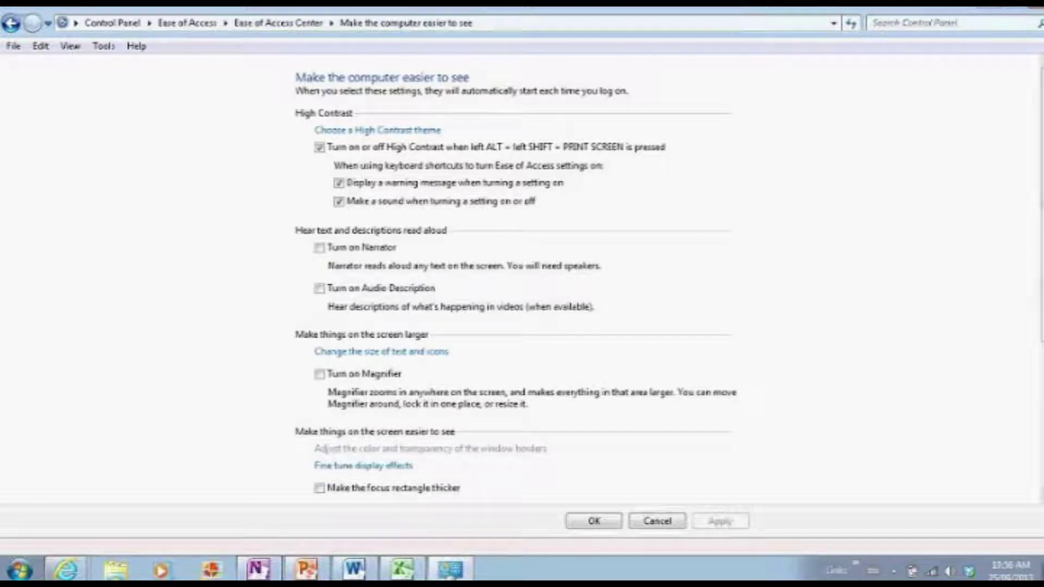
pyautogui.scroll(-4, 522, 282)
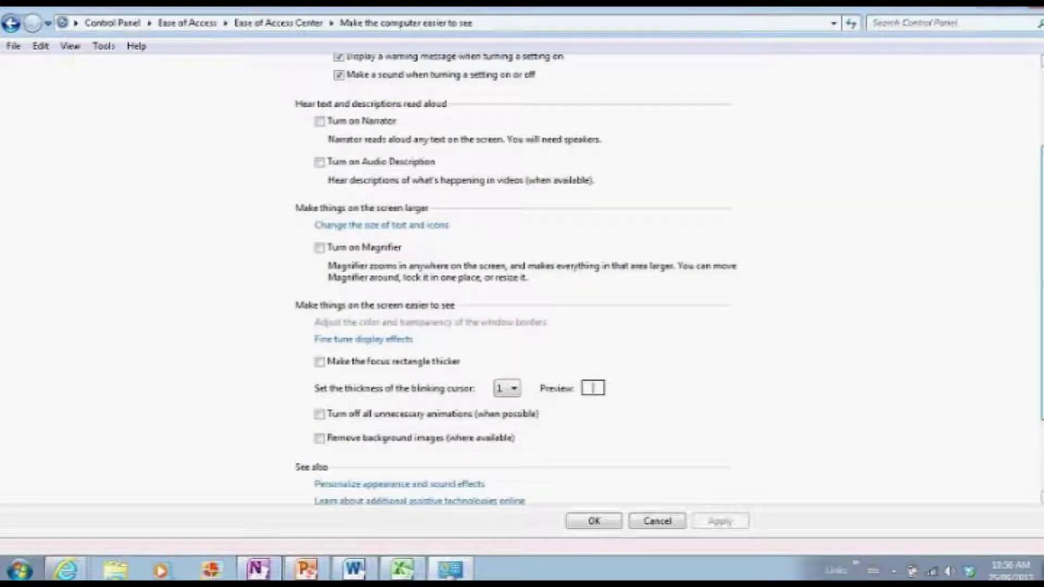
pyautogui.scroll(-3, 618, 310)
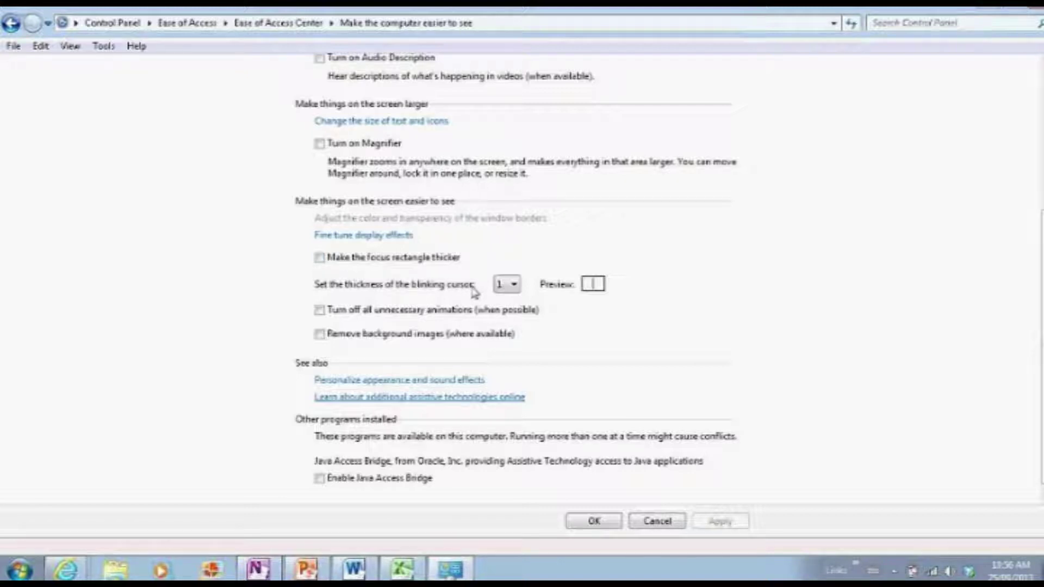
pyautogui.click(514, 284)
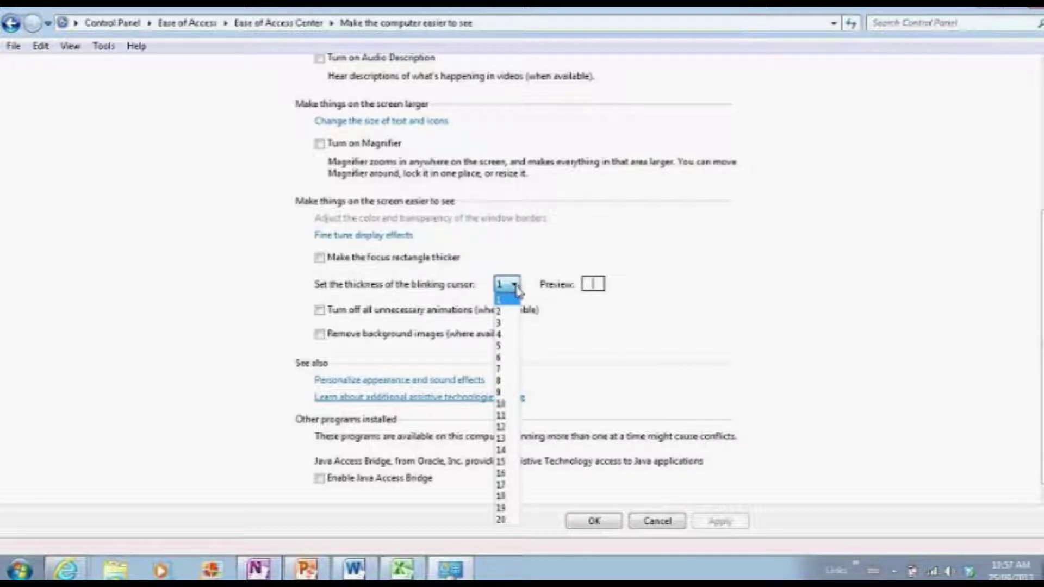
pyautogui.click(514, 334)
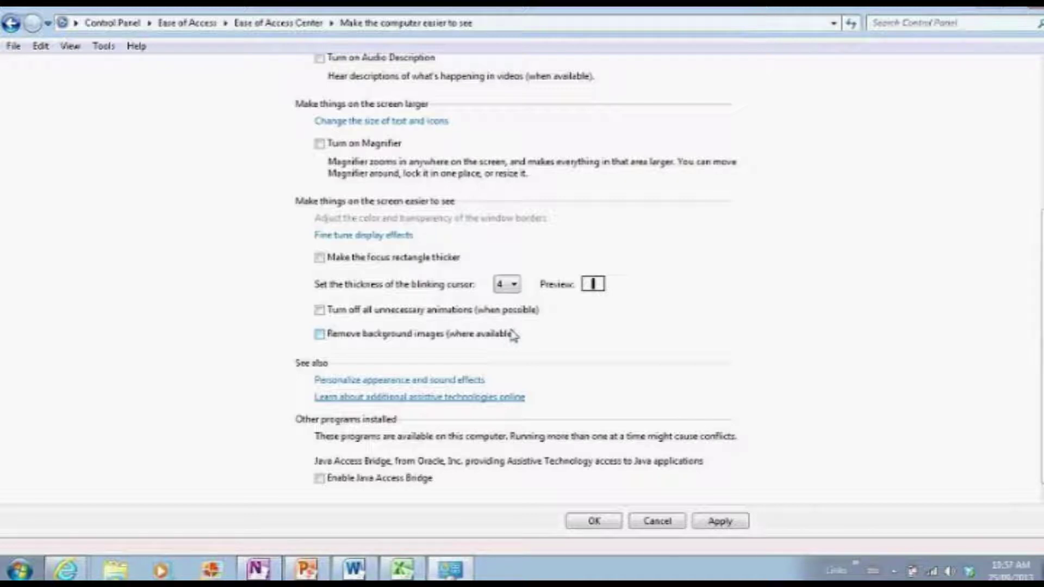
# Step: Set the blinking cursor's thickness to 1 and return to the Ease of Access Center
pyautogui.click(517, 287)
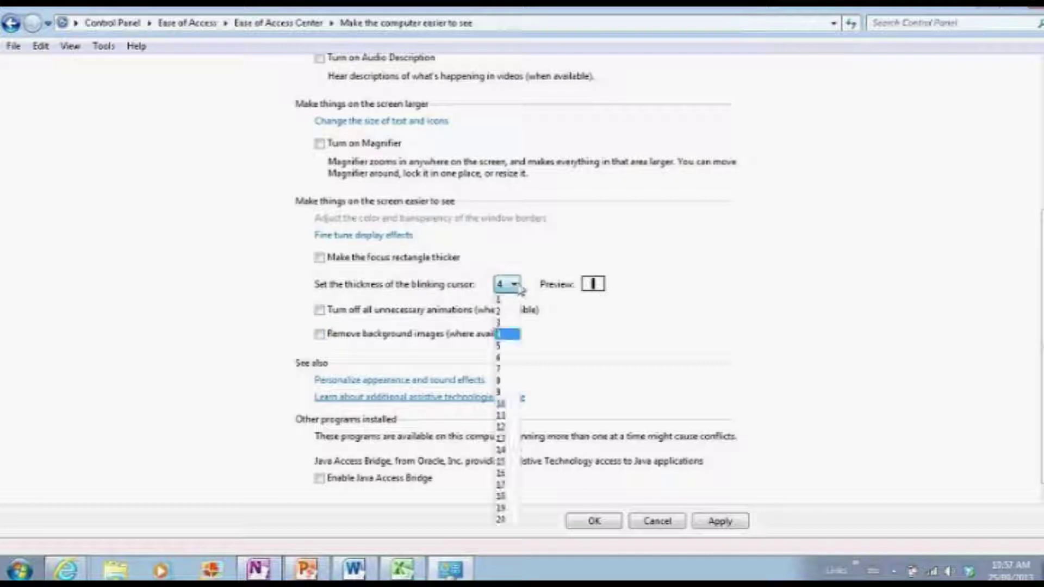
pyautogui.click(505, 300)
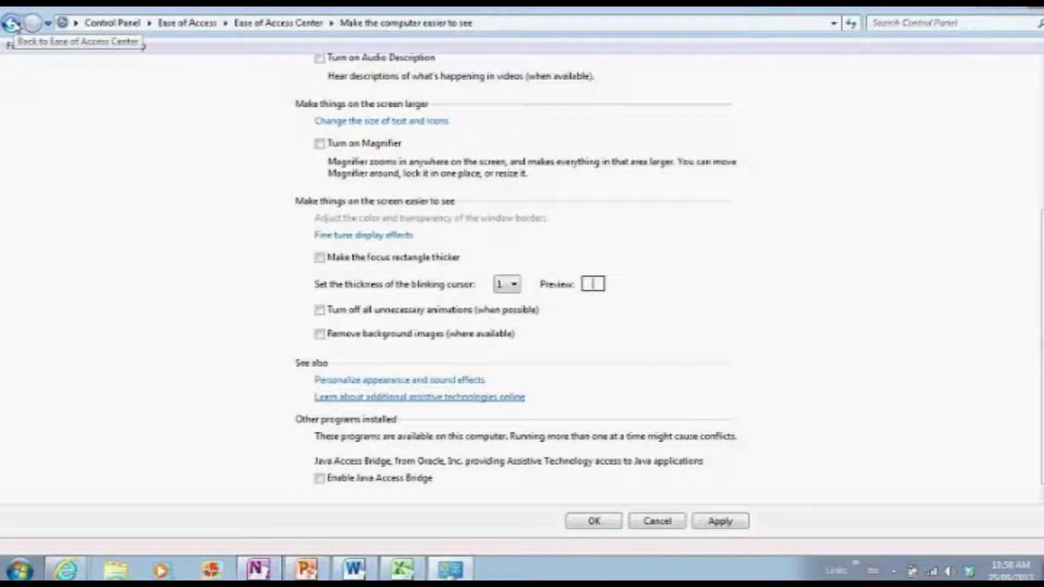
pyautogui.click(266, 27)
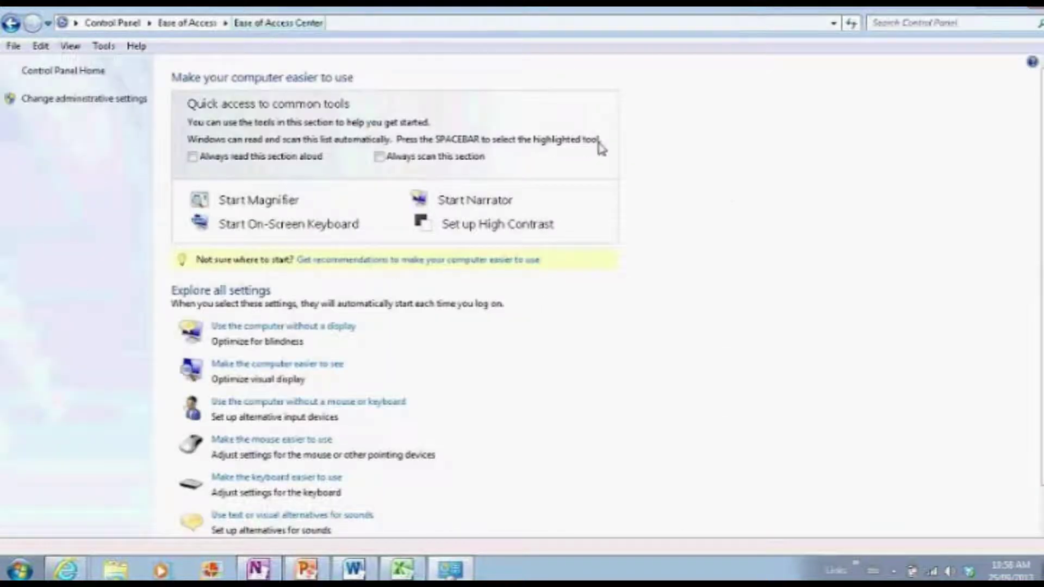
# Step: From the speech recognition settings for using the computer without a mouse or keyboard, open the Speech Reference Card and request online Help
pyautogui.click(263, 402)
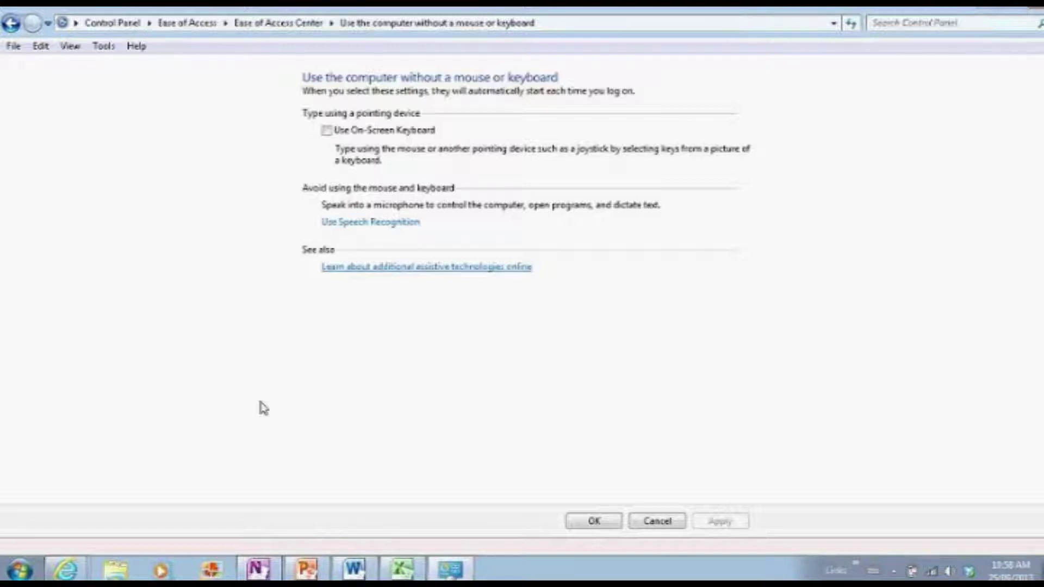
pyautogui.click(369, 223)
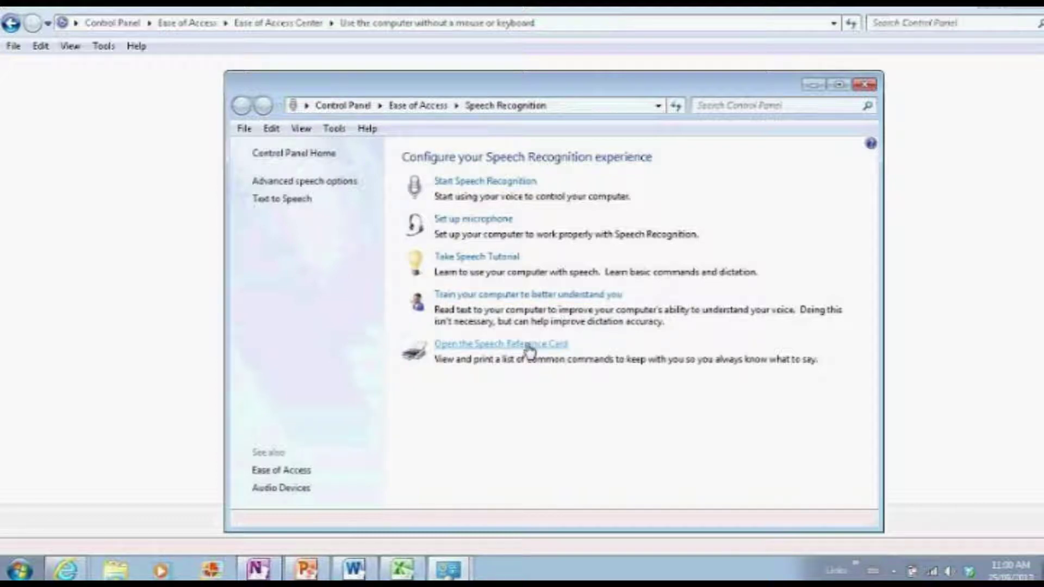
pyautogui.click(485, 348)
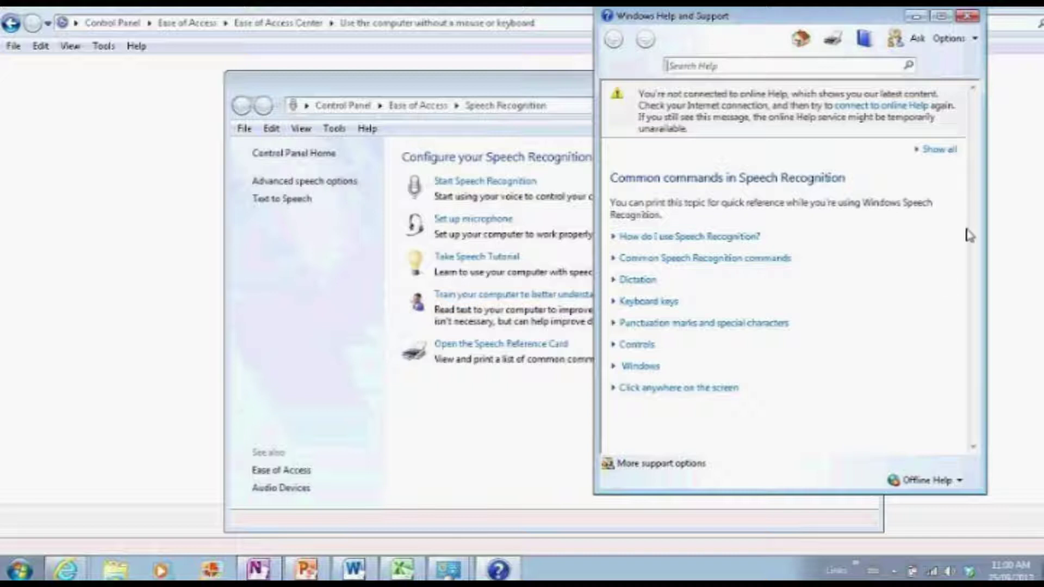
pyautogui.click(960, 480)
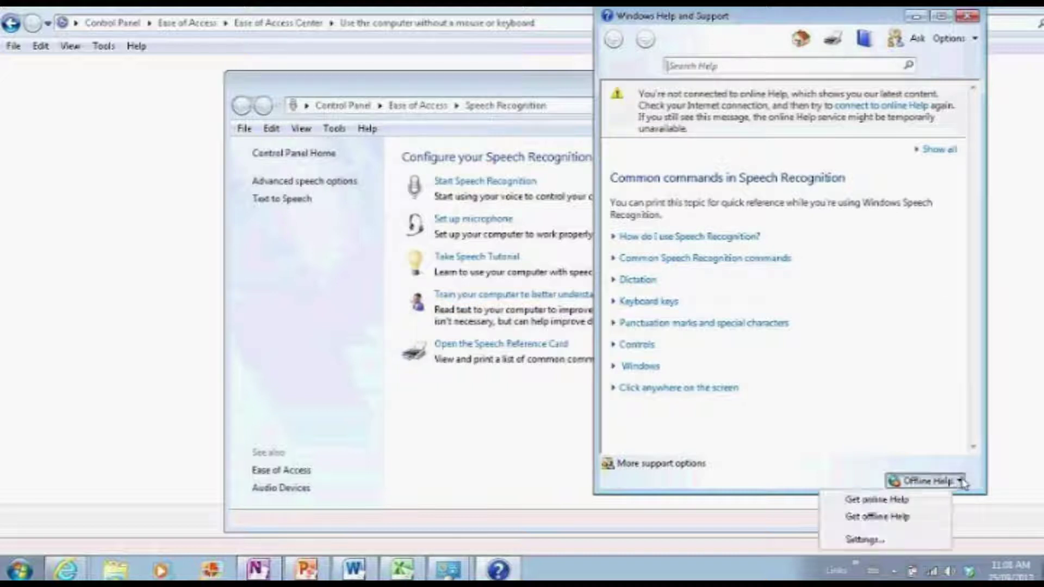
pyautogui.click(898, 505)
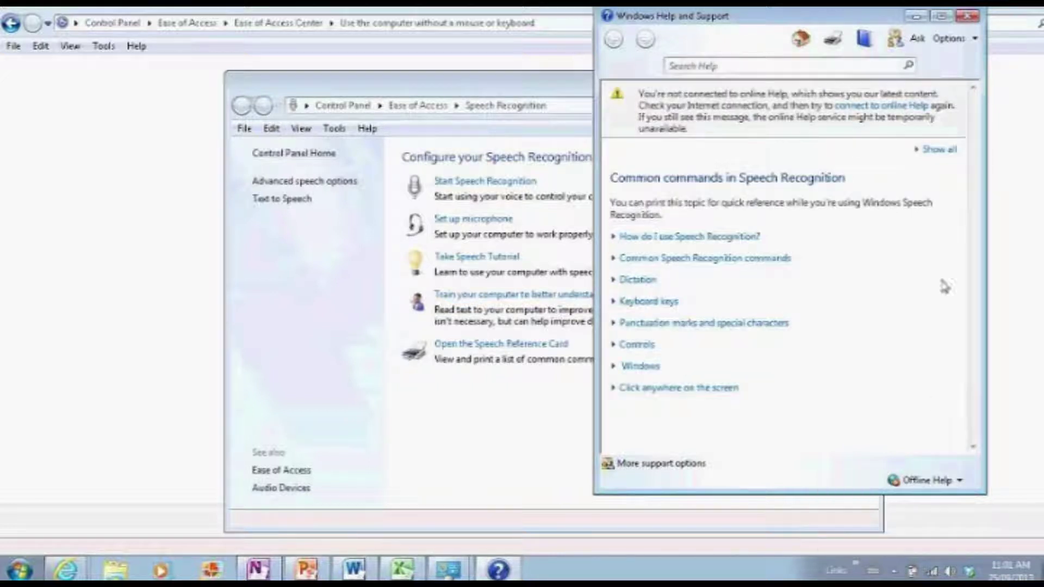
# Step: Expand the Common Speech Recognition commands topic and read through its table of frequently used commands
pyautogui.click(716, 259)
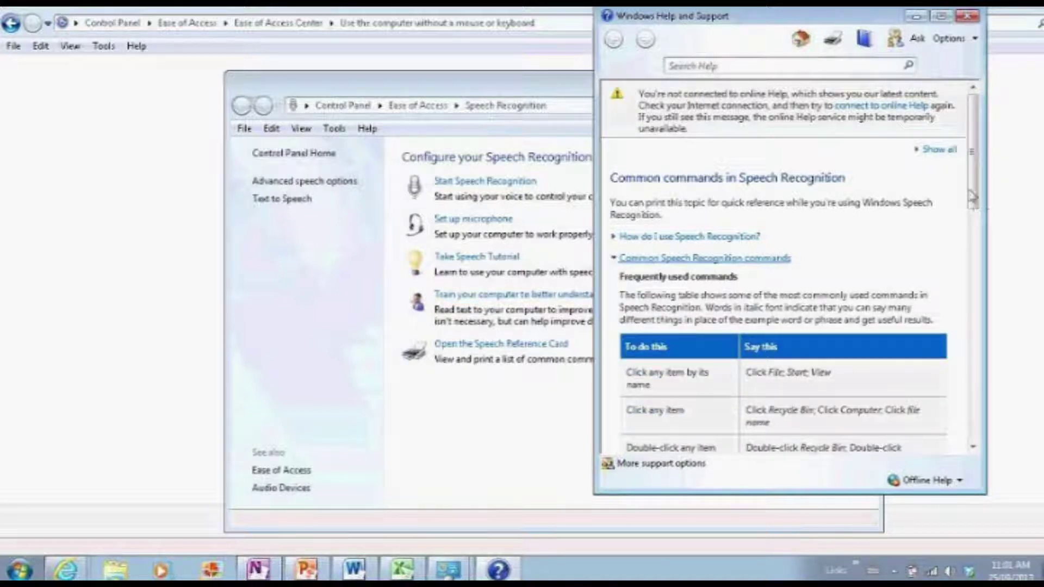
pyautogui.moveTo(975, 197); pyautogui.dragTo(988, 257)
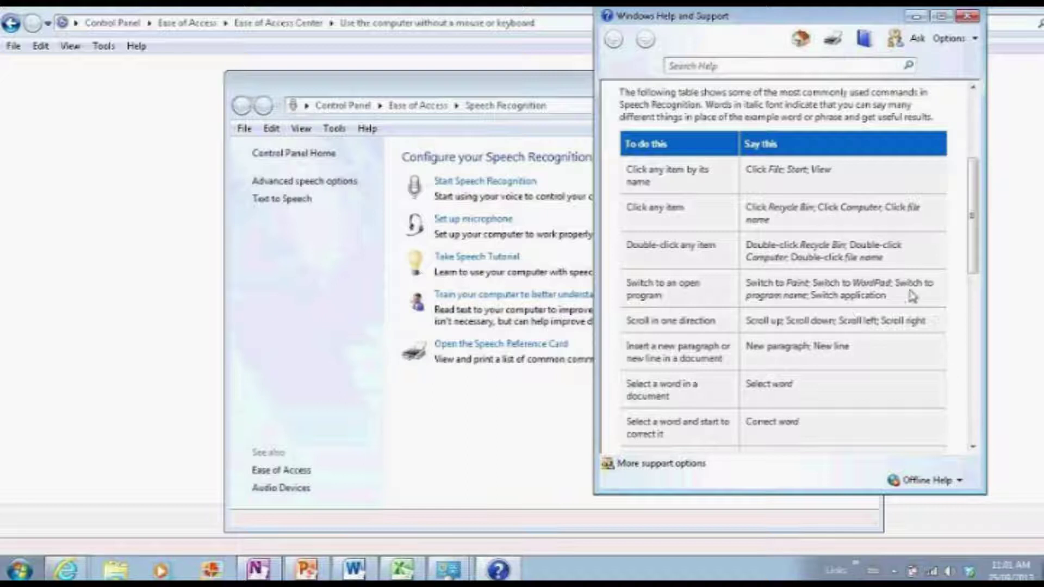
pyautogui.moveTo(974, 247); pyautogui.dragTo(979, 396)
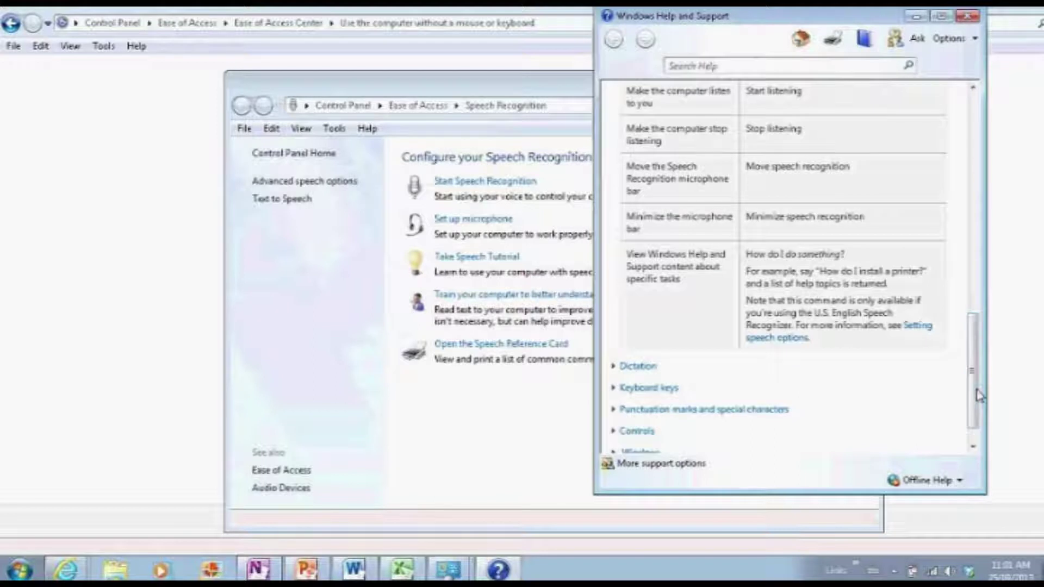
# Step: Expand and read the reference card's Dictation commands and its commands for punctuation marks and special characters
pyautogui.rightClick(625, 370)
pyautogui.press('Escape')
pyautogui.click(640, 368)
pyautogui.scroll(-1, 979, 239)
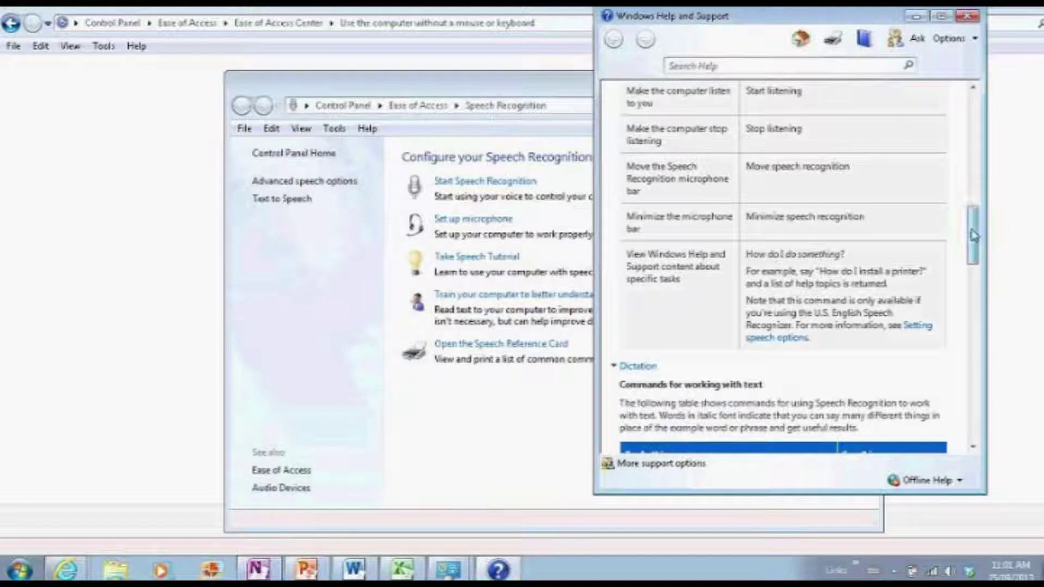
pyautogui.moveTo(973, 247); pyautogui.dragTo(983, 433)
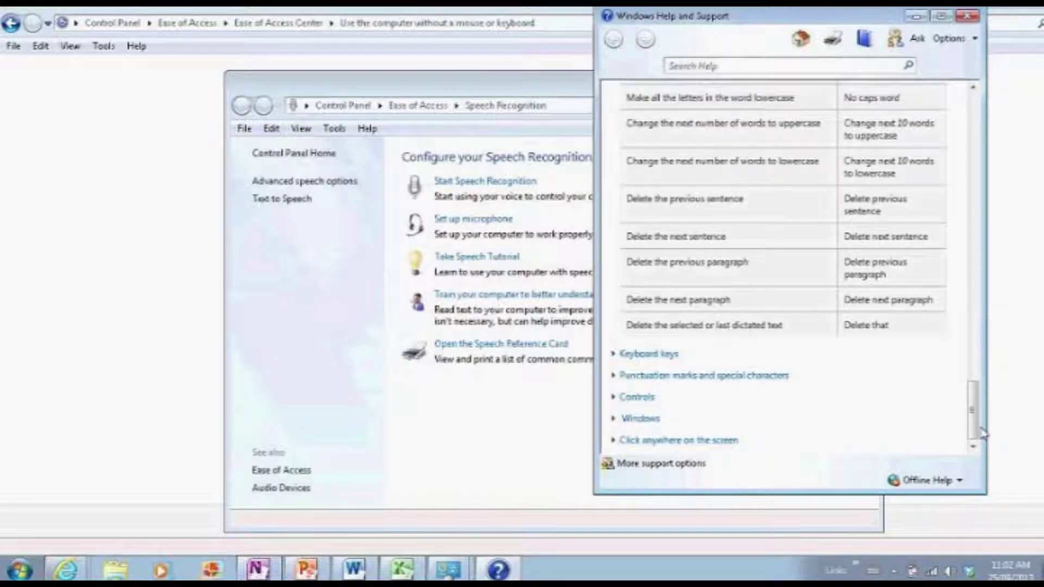
pyautogui.click(631, 376)
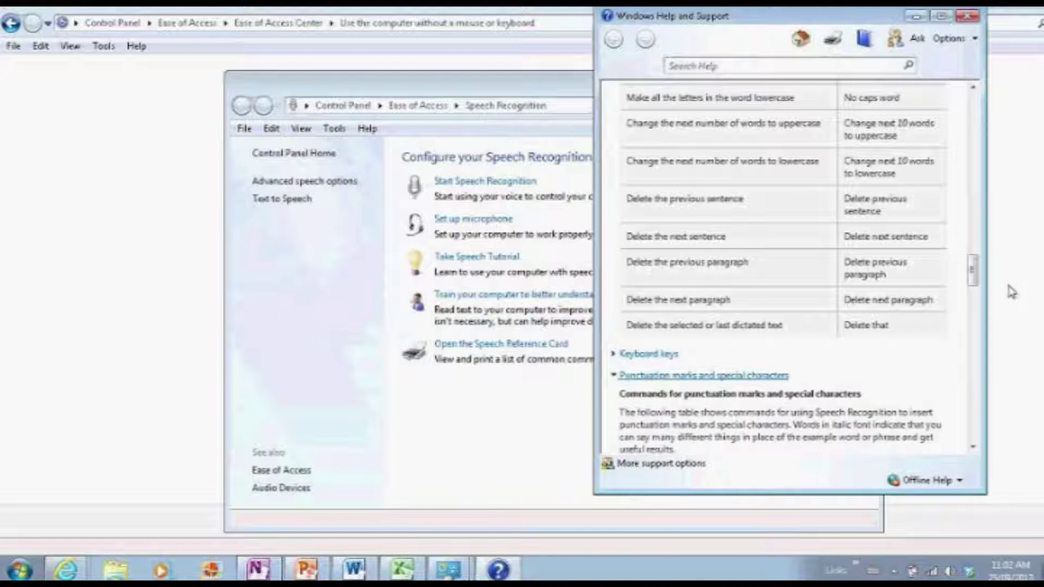
pyautogui.moveTo(974, 264); pyautogui.dragTo(973, 421)
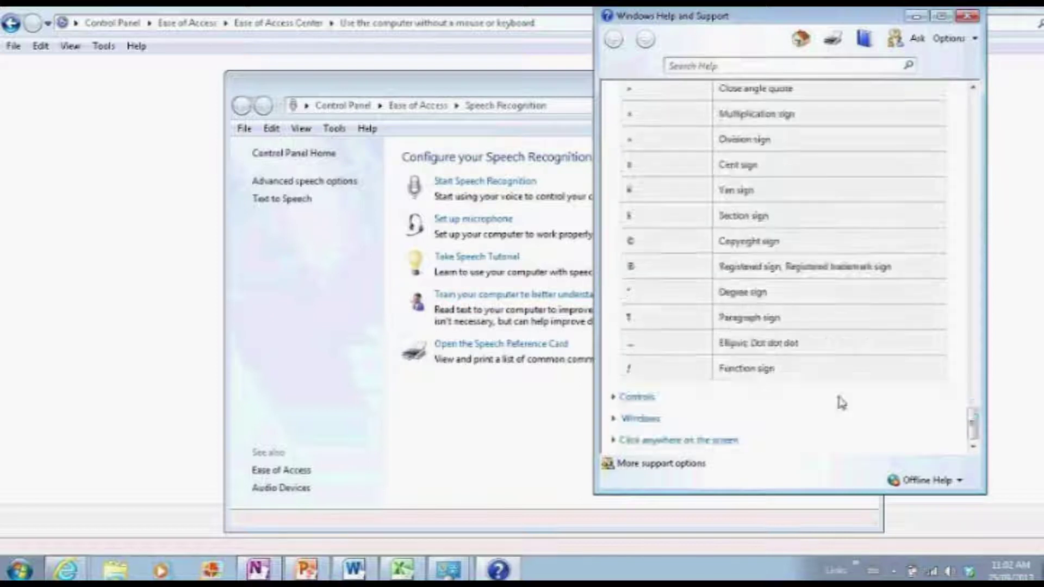
# Step: Expand the Controls topic and read through the speech commands for using common controls
pyautogui.click(633, 397)
pyautogui.rightClick(629, 403)
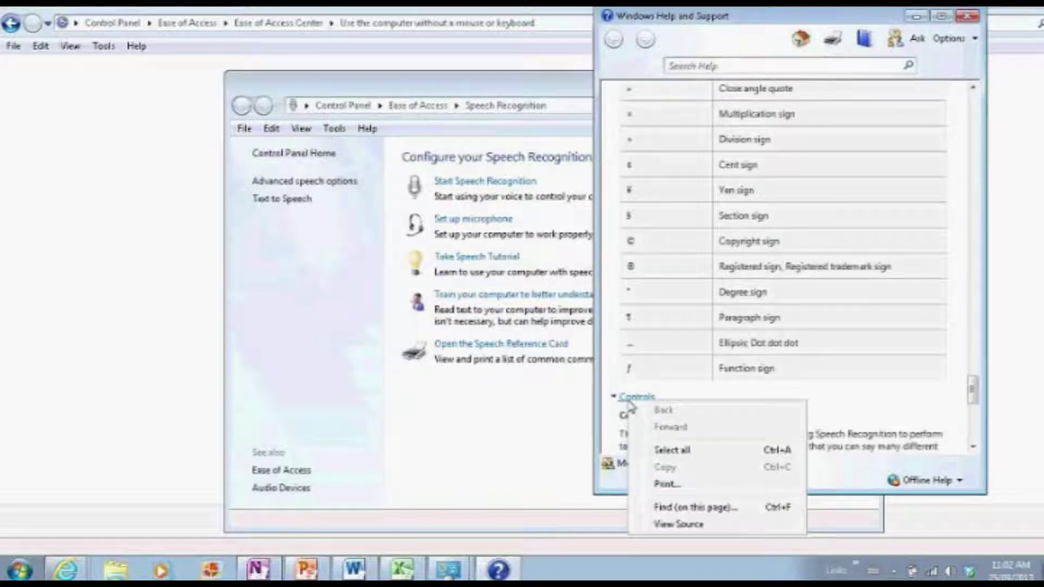
pyautogui.click(633, 399)
pyautogui.click(635, 397)
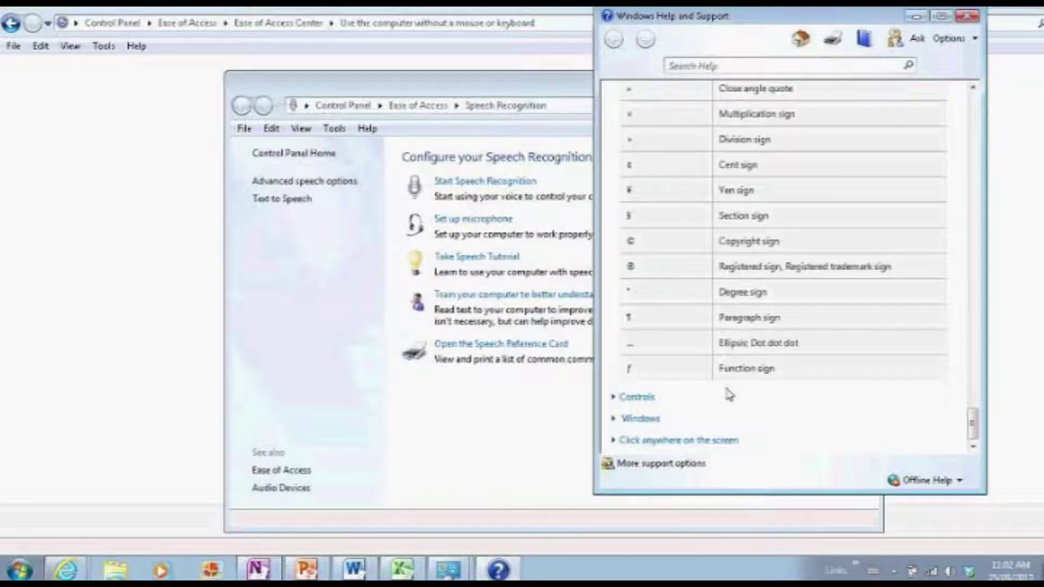
pyautogui.click(652, 394)
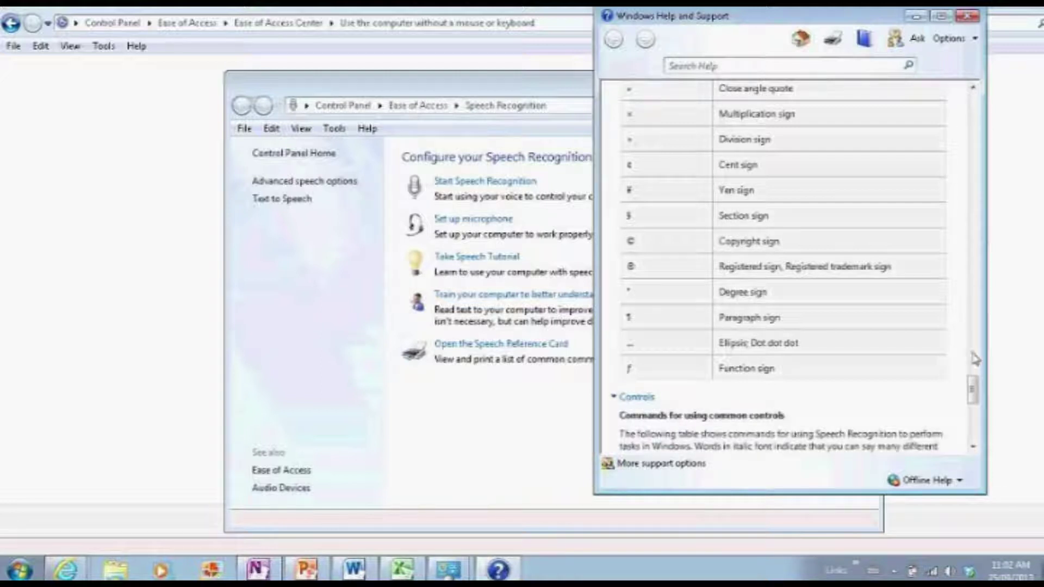
pyautogui.moveTo(978, 390); pyautogui.dragTo(979, 419)
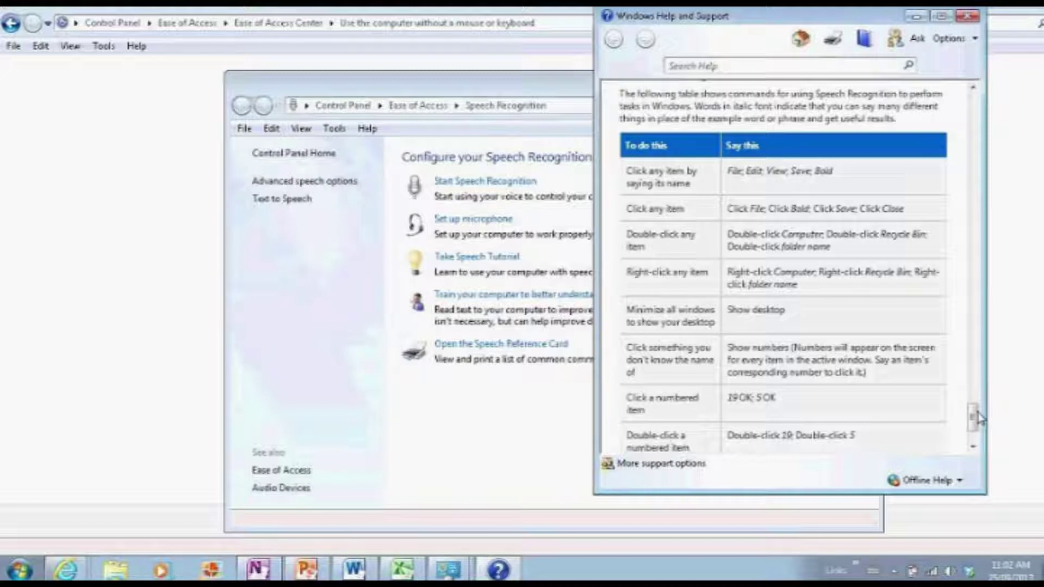
pyautogui.moveTo(978, 416); pyautogui.dragTo(975, 432)
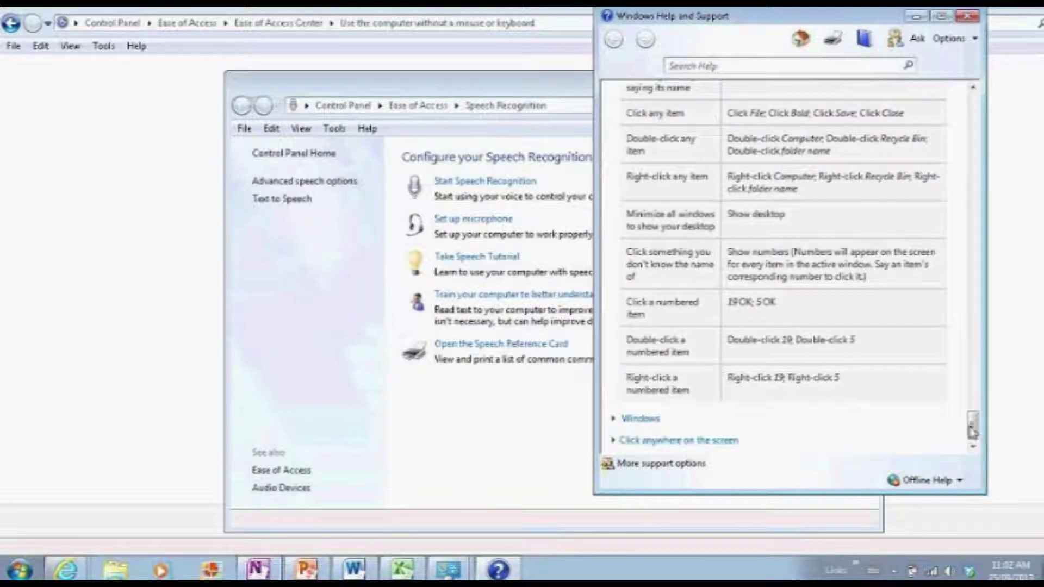
# Step: Expand and read the speech commands for working with windows and for clicking anywhere on the screen
pyautogui.click(633, 421)
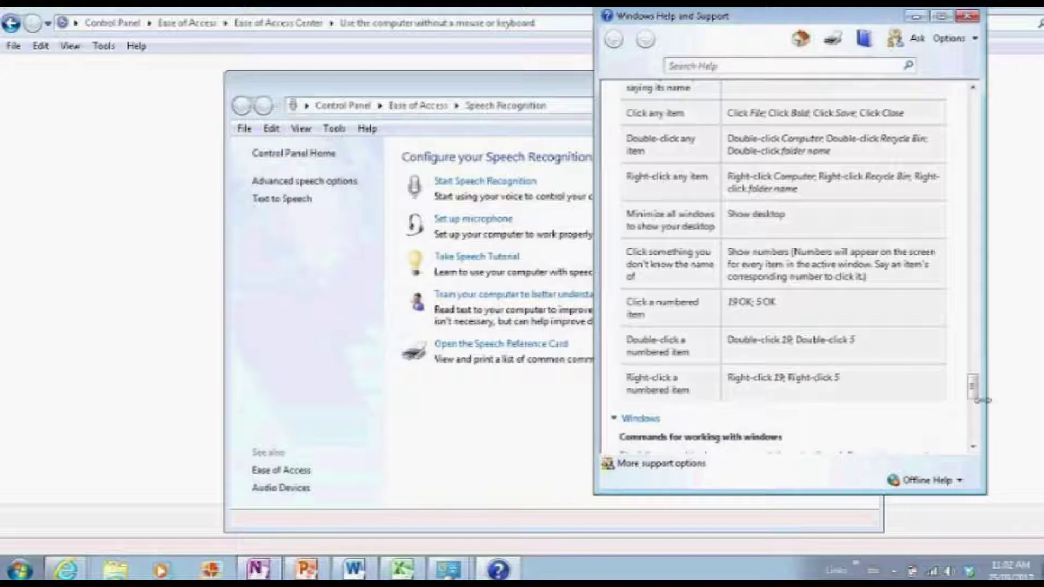
pyautogui.moveTo(975, 391); pyautogui.dragTo(976, 418)
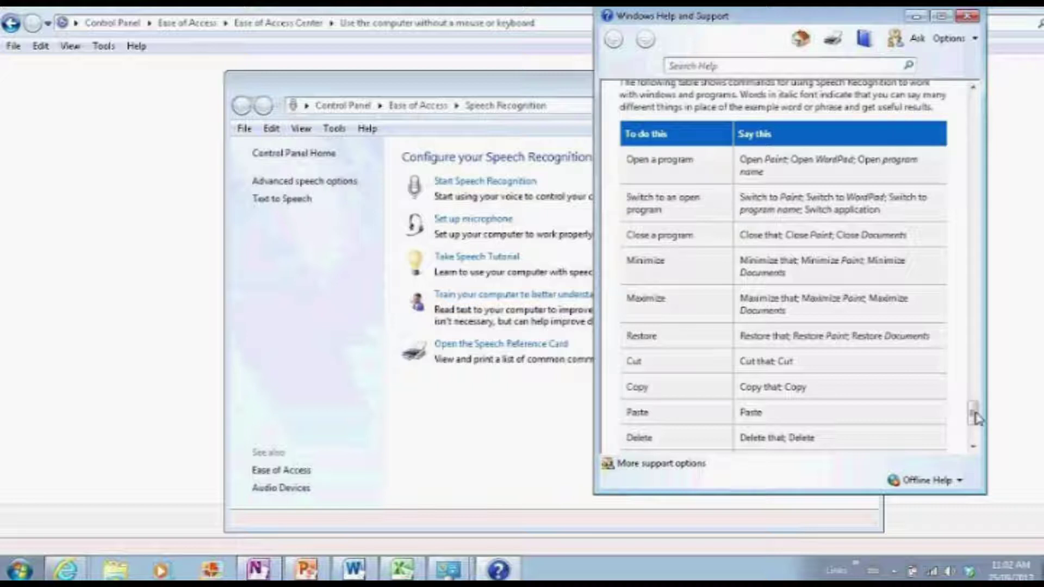
pyautogui.moveTo(977, 419); pyautogui.dragTo(976, 438)
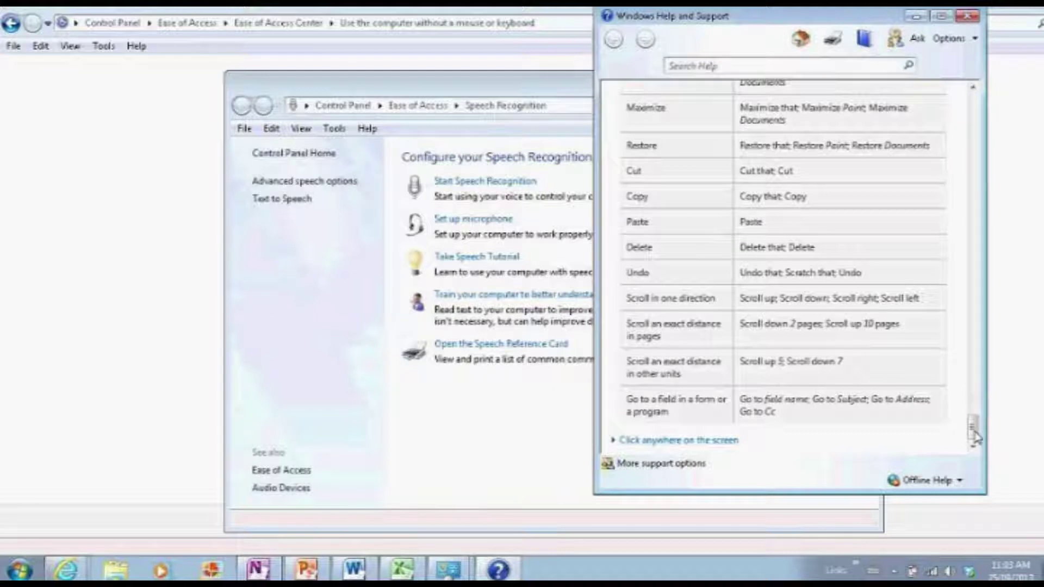
pyautogui.click(696, 441)
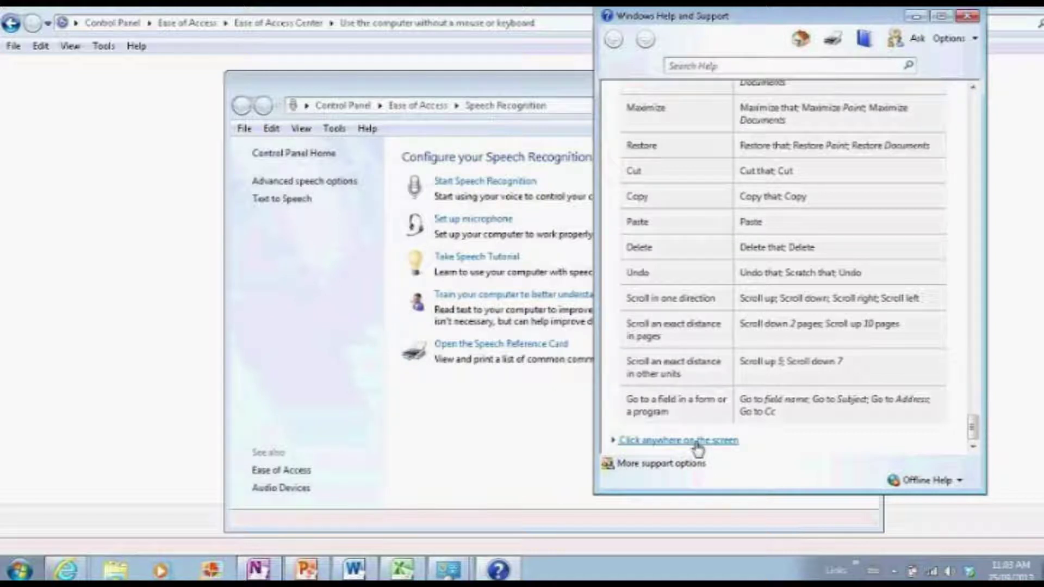
pyautogui.moveTo(972, 421); pyautogui.dragTo(973, 432)
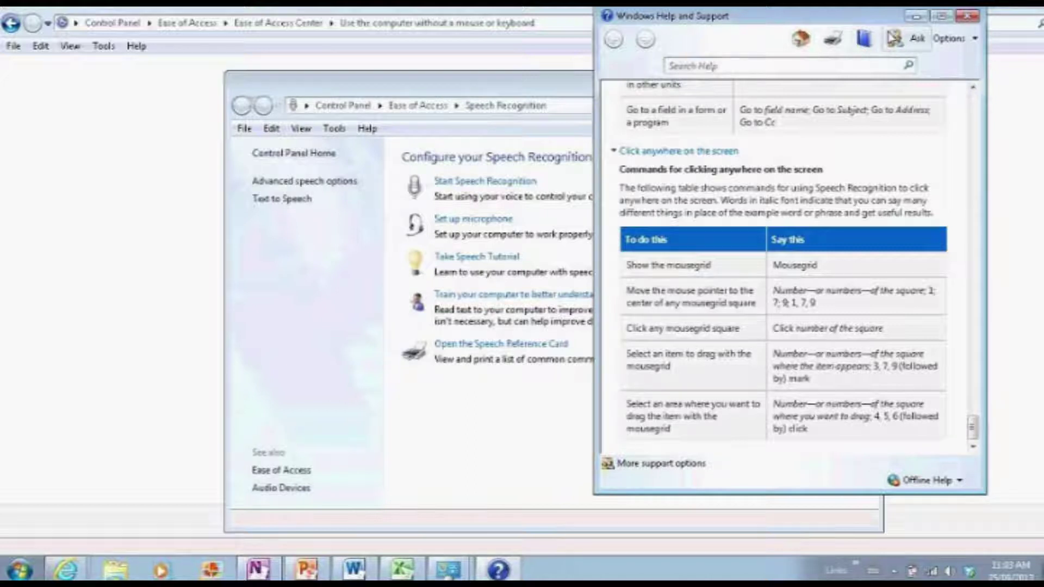
# Step: Close the Help and Speech Recognition windows and return to the Ease of Access Center
pyautogui.click(972, 18)
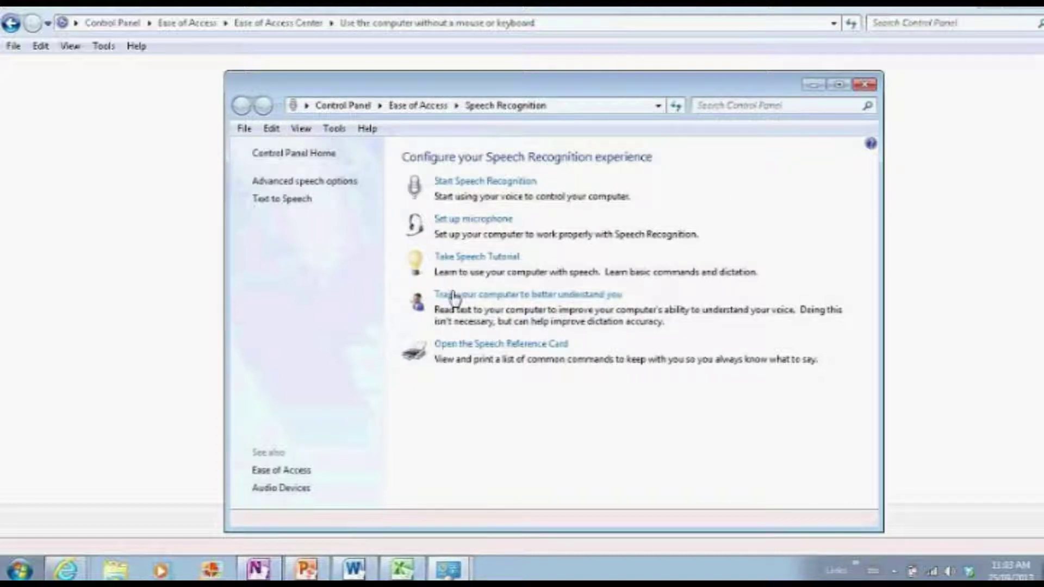
pyautogui.click(865, 86)
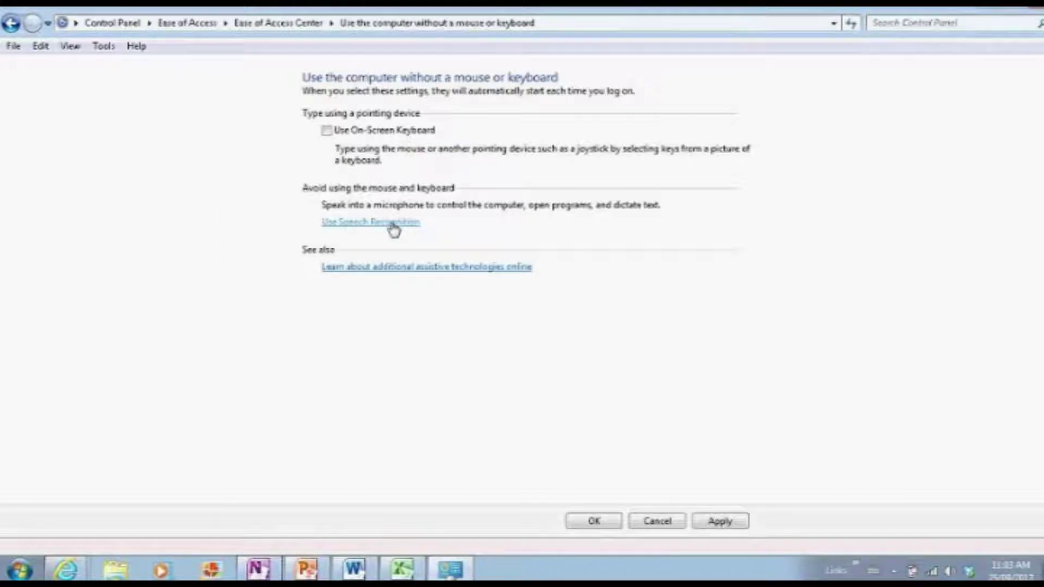
pyautogui.click(273, 25)
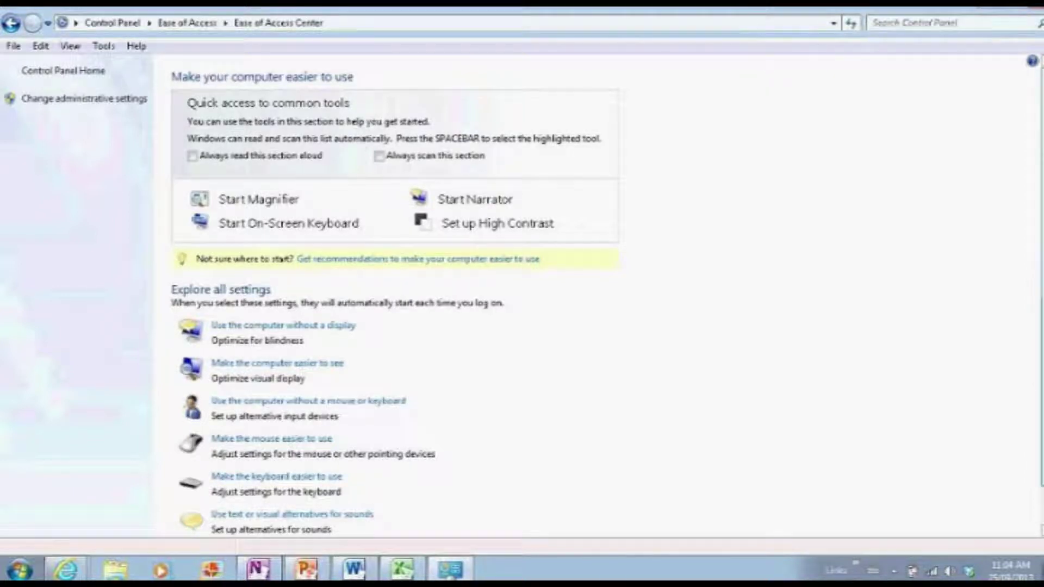
# Step: Review the settings for text or visual alternatives for sounds and return to the Ease of Access Center
pyautogui.scroll(-1, 606, 295)
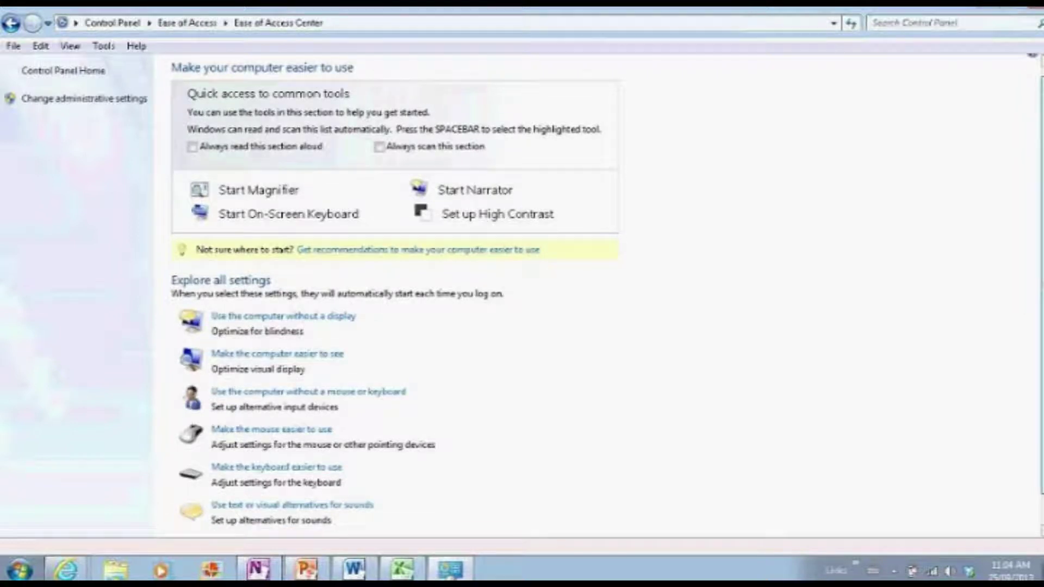
pyautogui.scroll(-1, 386, 483)
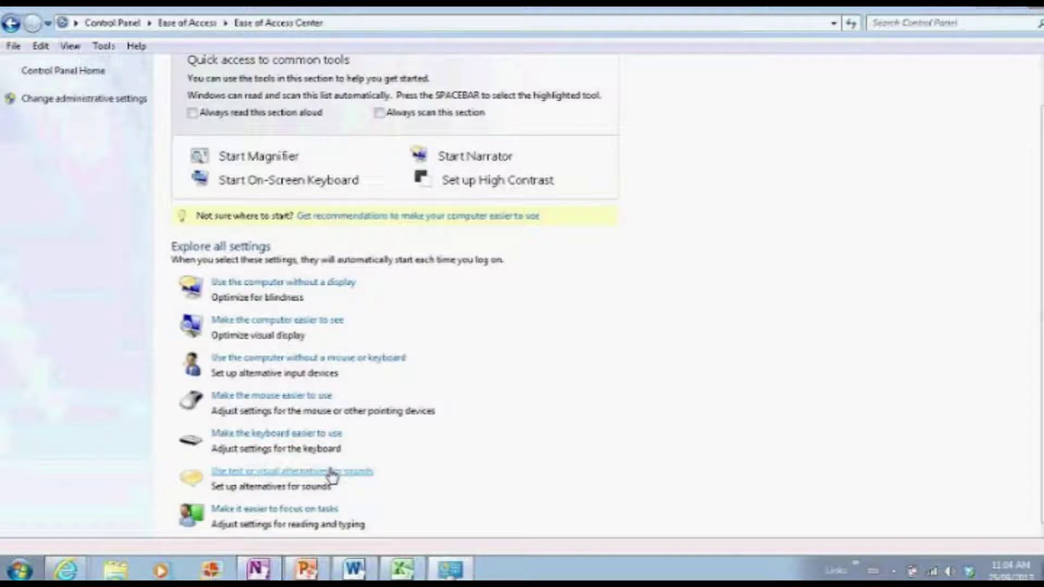
pyautogui.click(303, 472)
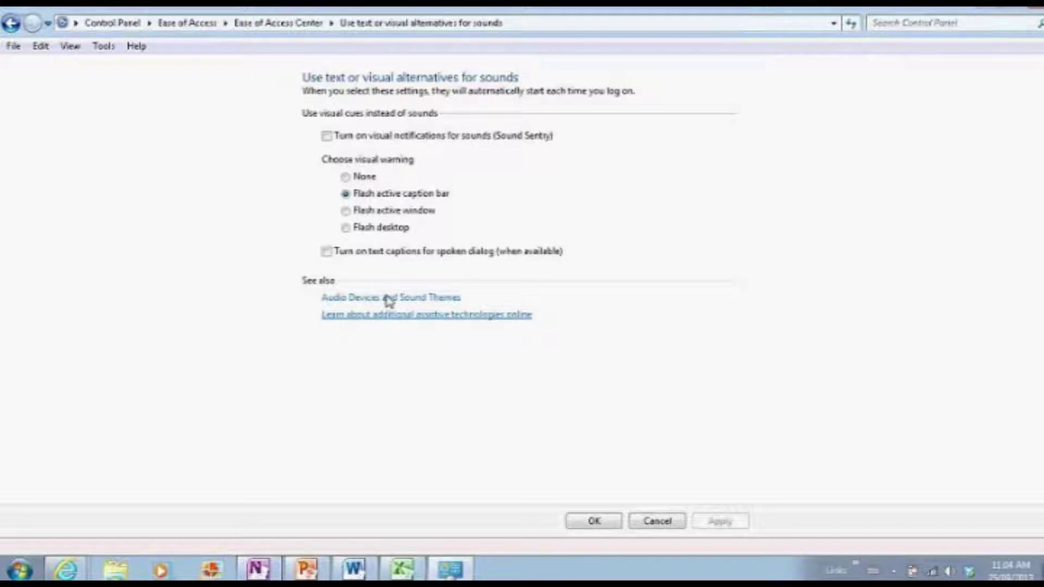
pyautogui.click(253, 25)
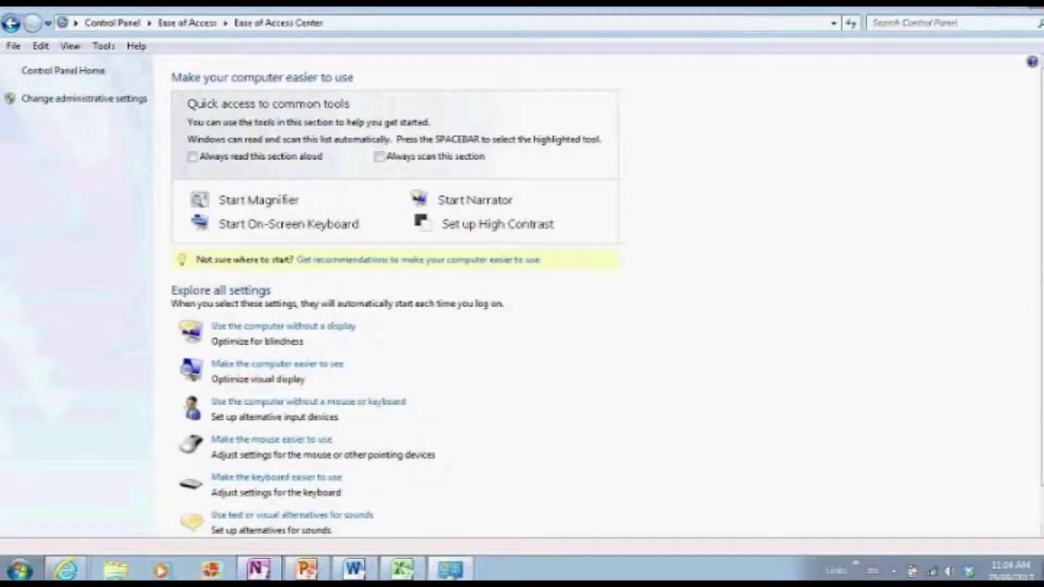
# Step: Open the settings for making it easier to focus on tasks and review the reading, typing, timing and window management options
pyautogui.scroll(-2, 524, 350)
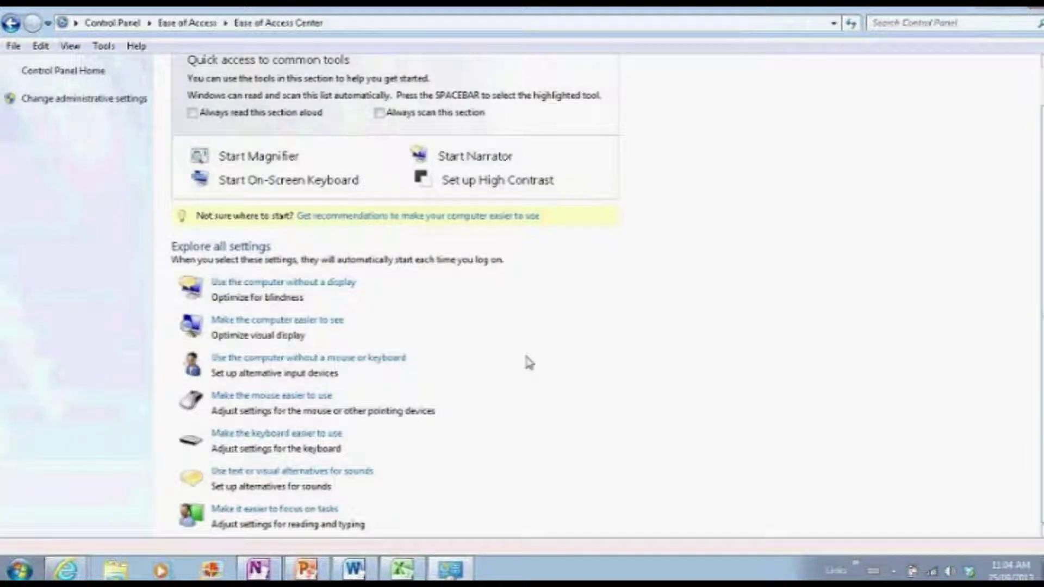
pyautogui.click(284, 510)
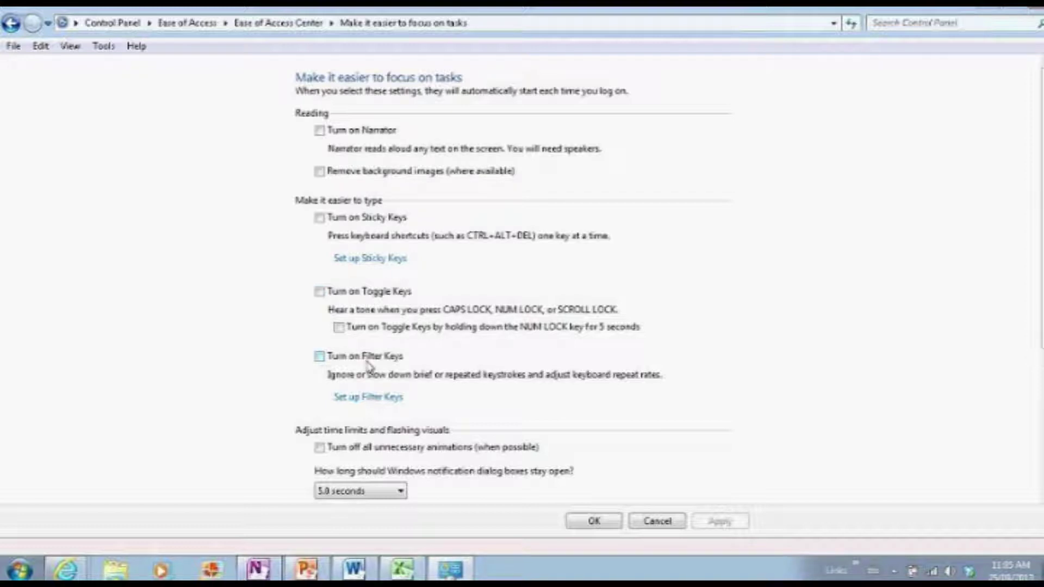
pyautogui.scroll(-5, 1041, 218)
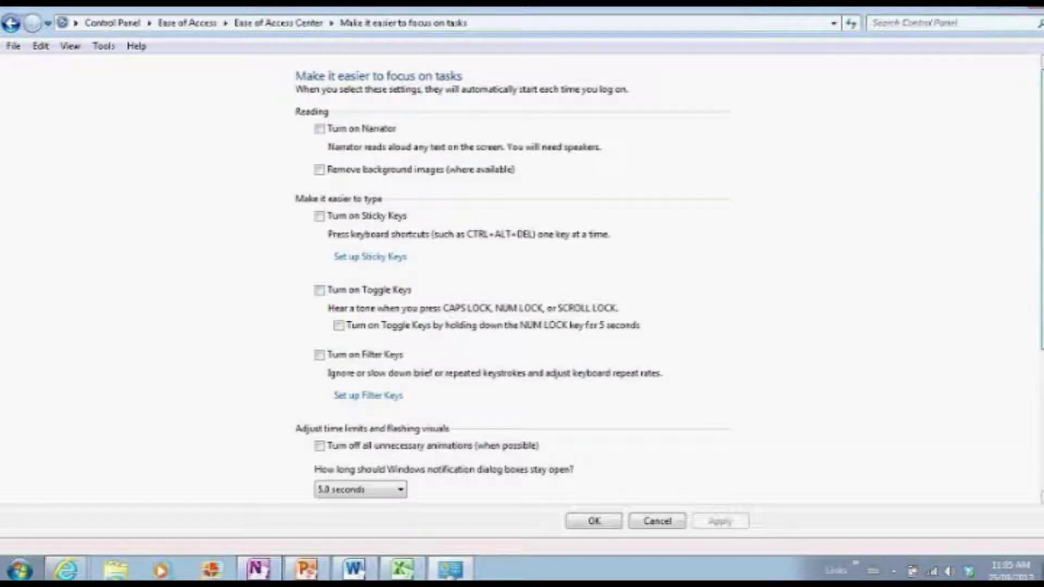
pyautogui.scroll(-1, 459, 380)
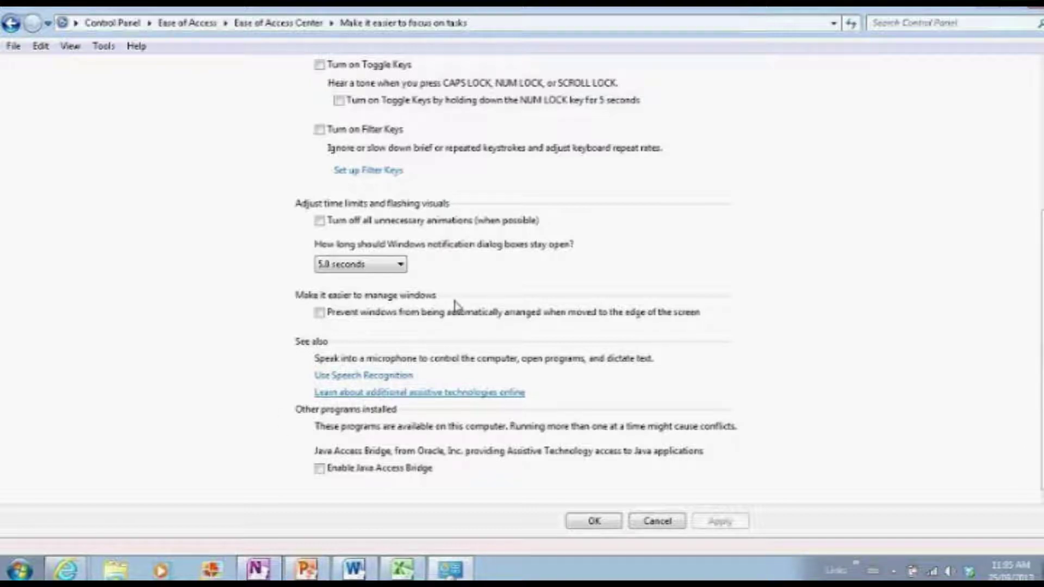
# Step: Switch to the open Excel workbook and display the blank Sheet3
pyautogui.moveTo(379, 576)
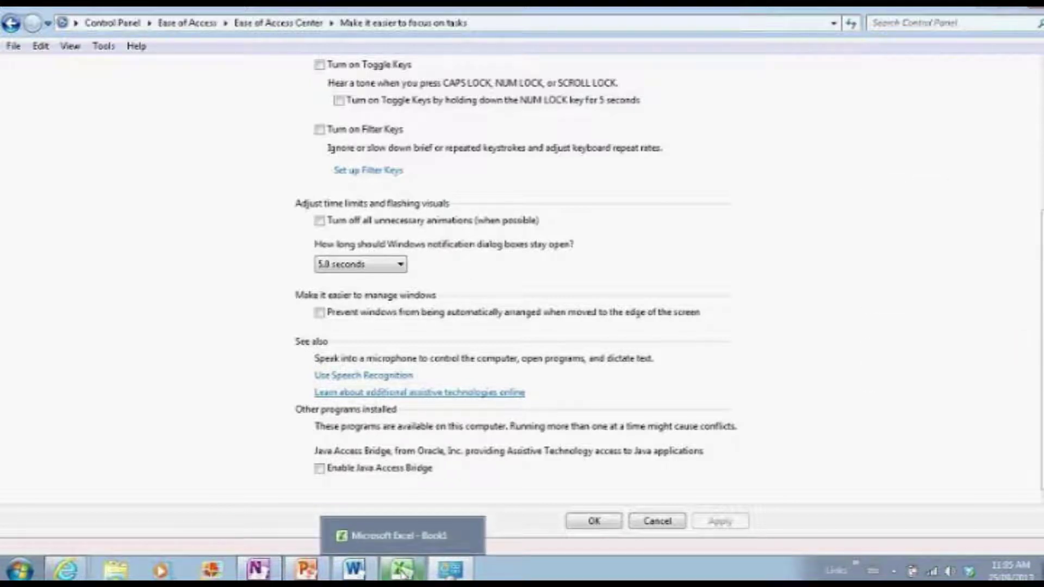
pyautogui.click(402, 571)
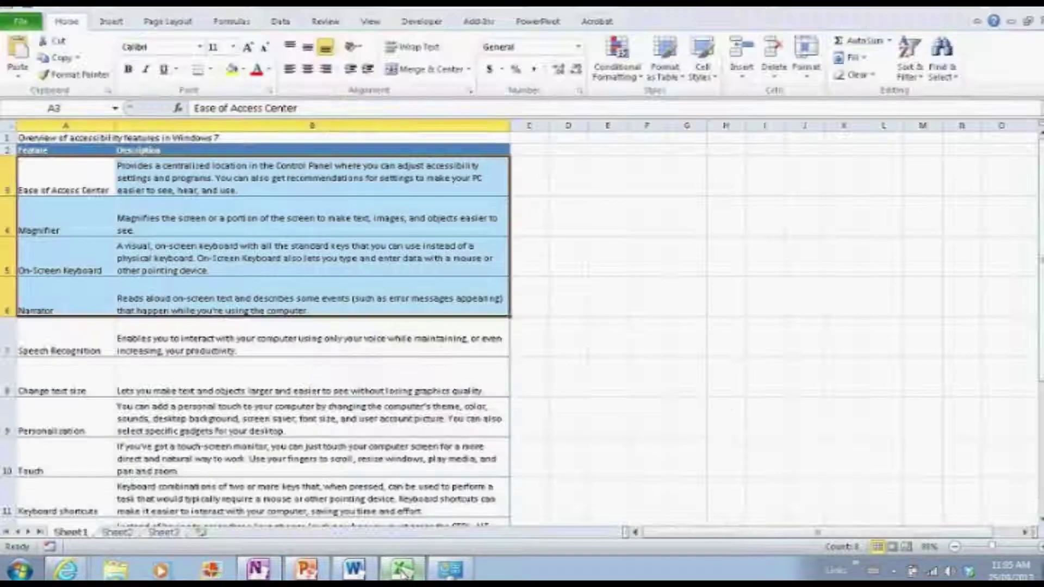
pyautogui.click(166, 533)
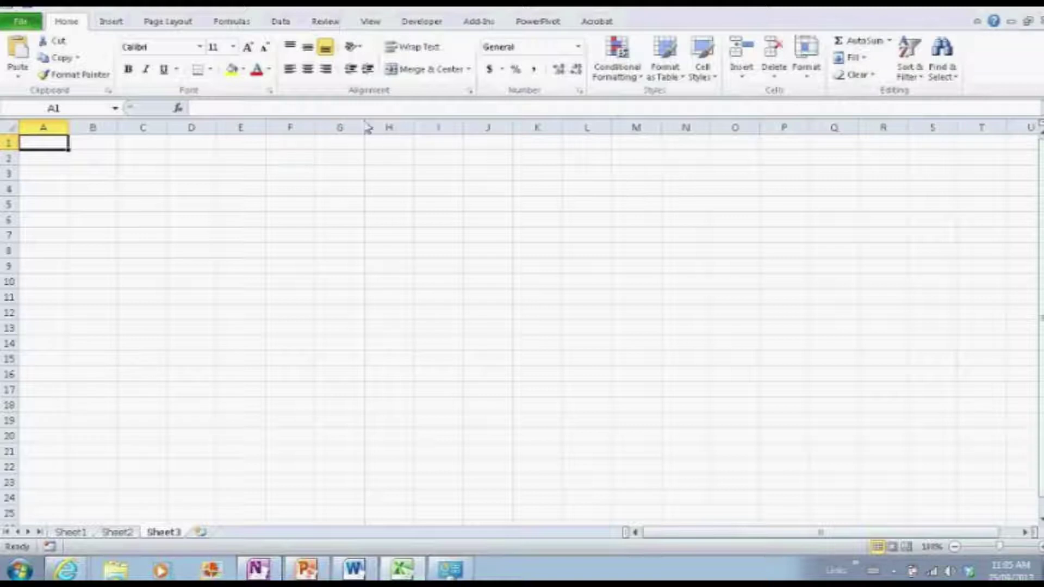
# Step: Restore the Excel window to a smaller size, reposition it, and snap it to the left half of the screen
pyautogui.press('super+Down')
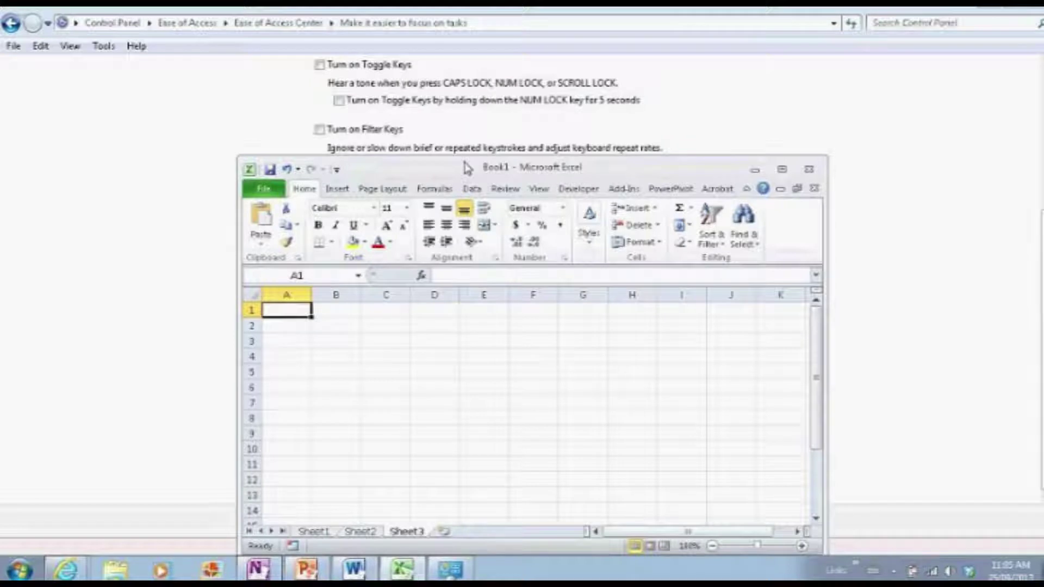
pyautogui.moveTo(528, 161); pyautogui.dragTo(428, 91)
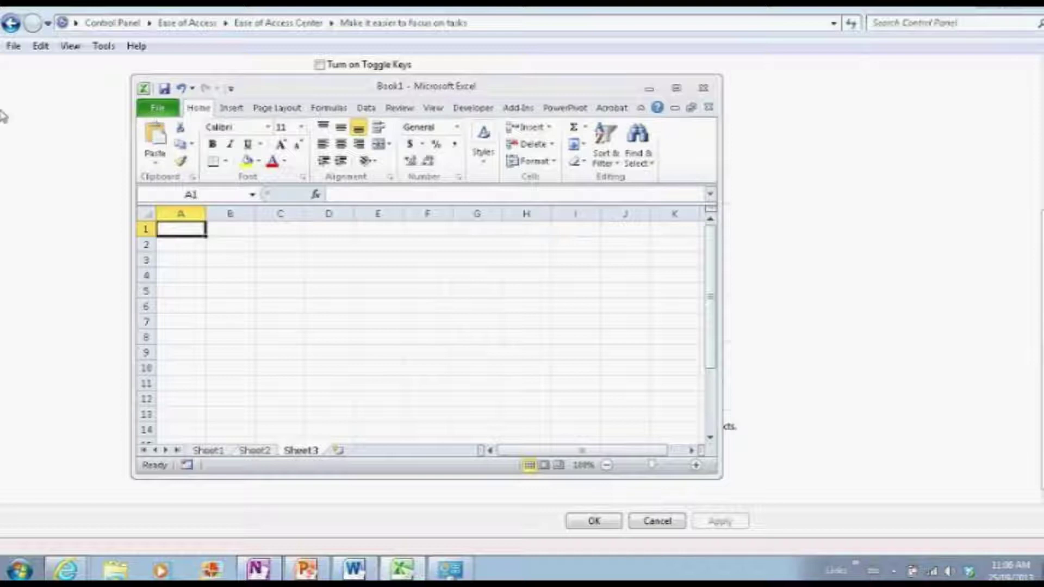
pyautogui.press('super+Left')
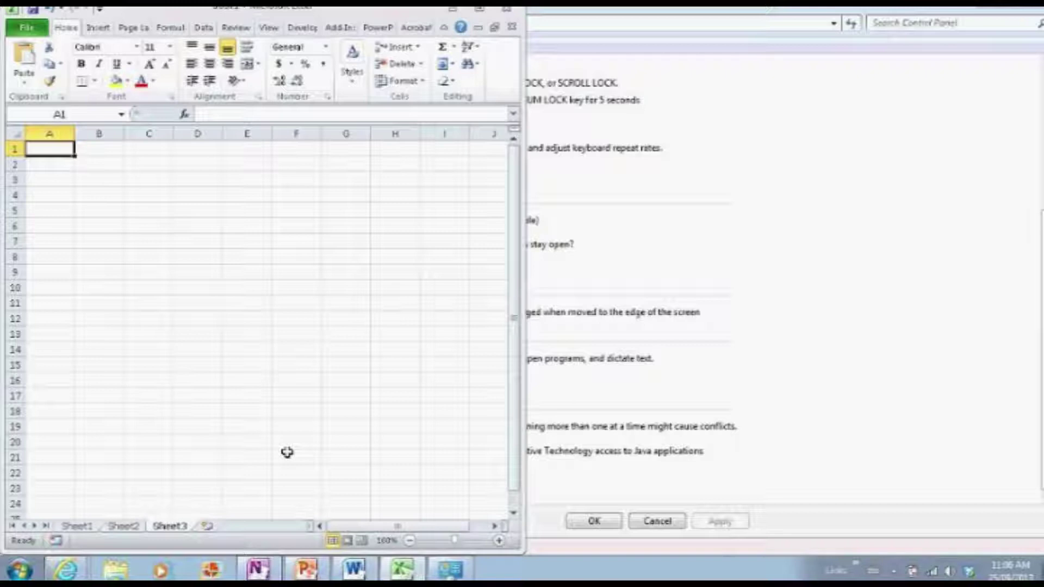
# Step: Go back to the focus-on-tasks settings, review them again, and return to the Ease of Access Center
pyautogui.moveTo(257, 569)
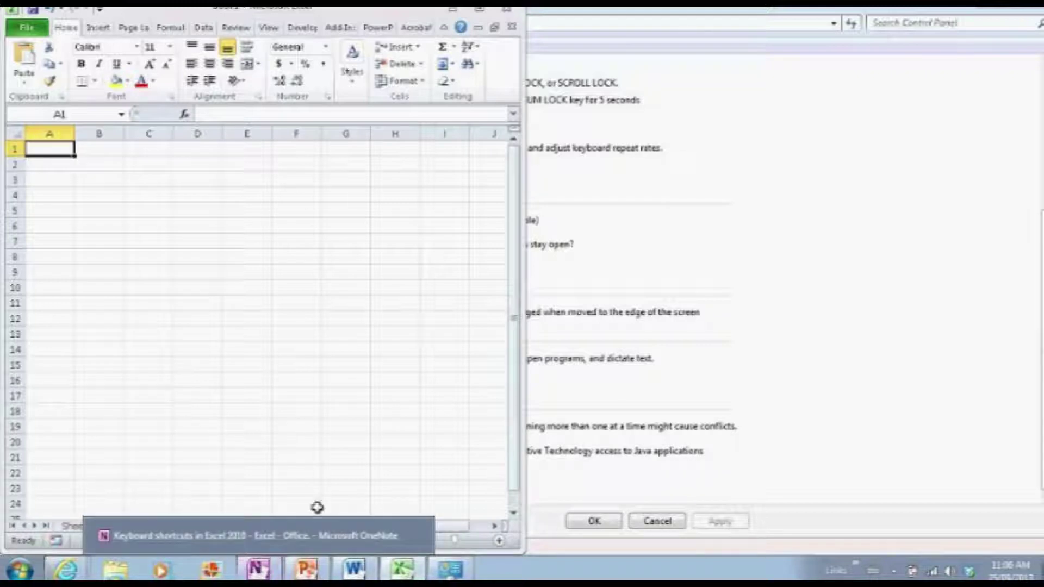
pyautogui.click(260, 550)
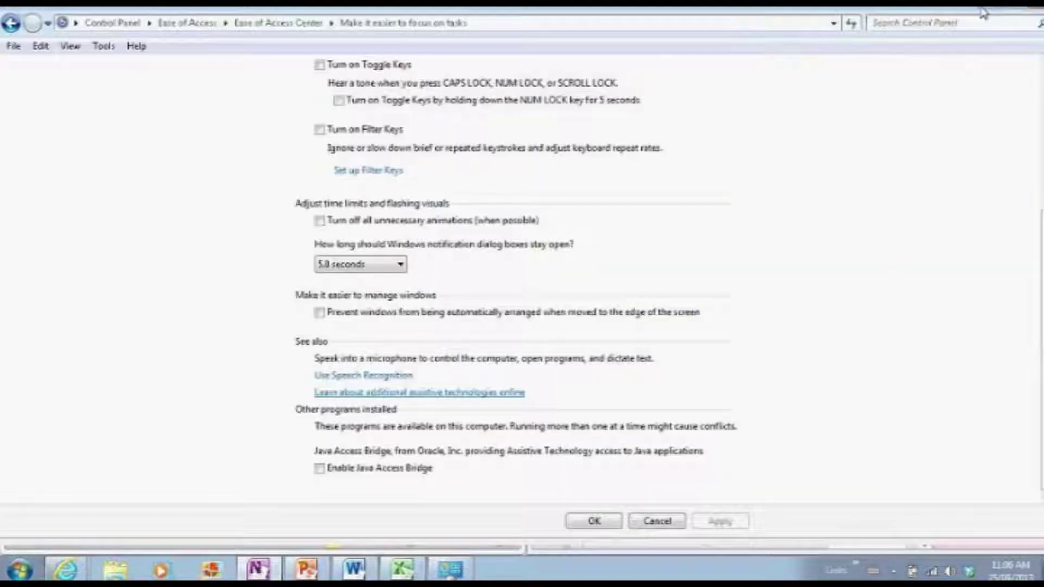
pyautogui.scroll(3, 544, 144)
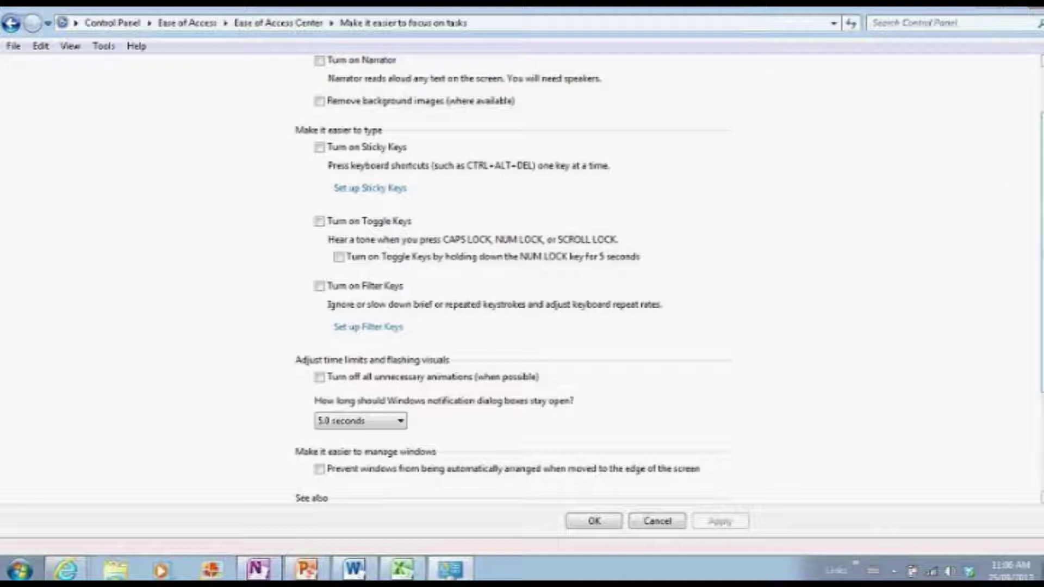
pyautogui.scroll(-5, 554, 392)
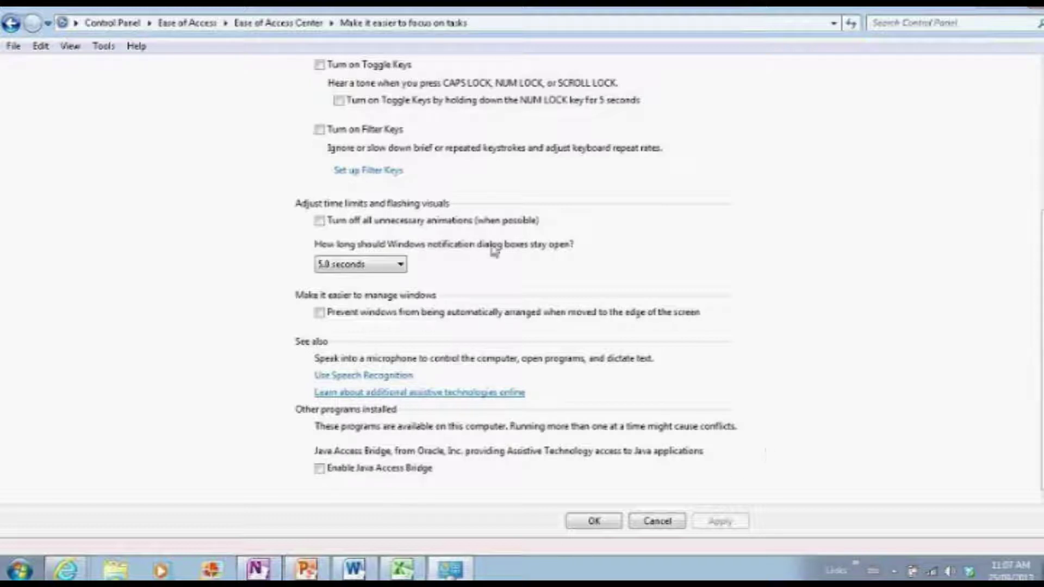
pyautogui.click(258, 25)
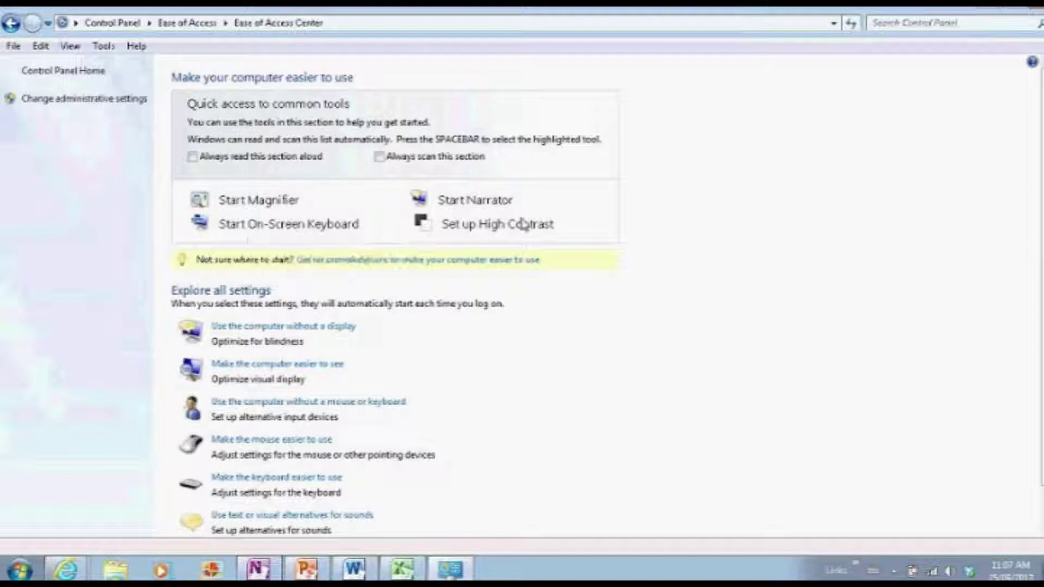
# Step: Start Magnifier and move its control window over the quick access section
pyautogui.click(236, 205)
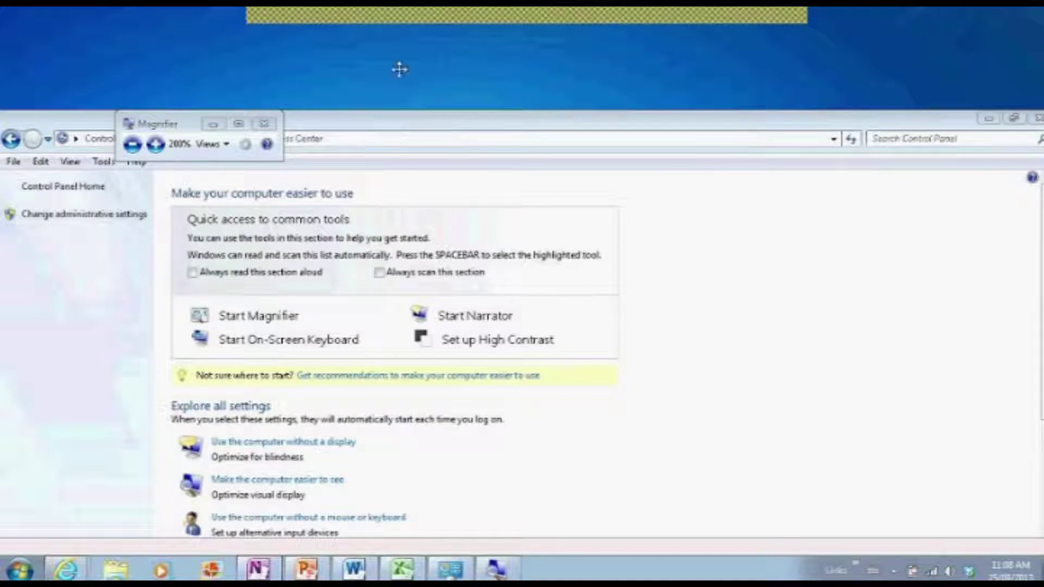
pyautogui.click(177, 125)
pyautogui.moveTo(177, 125); pyautogui.dragTo(488, 203)
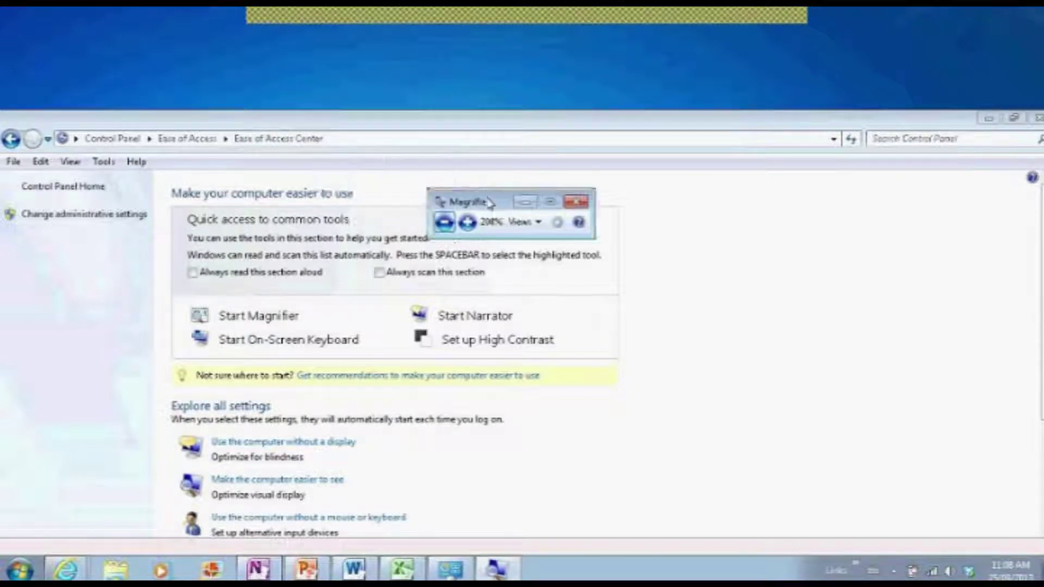
# Step: Try zooming in with Magnifier, and reduce the magnification to 100%
pyautogui.click(467, 222)
pyautogui.click(468, 223)
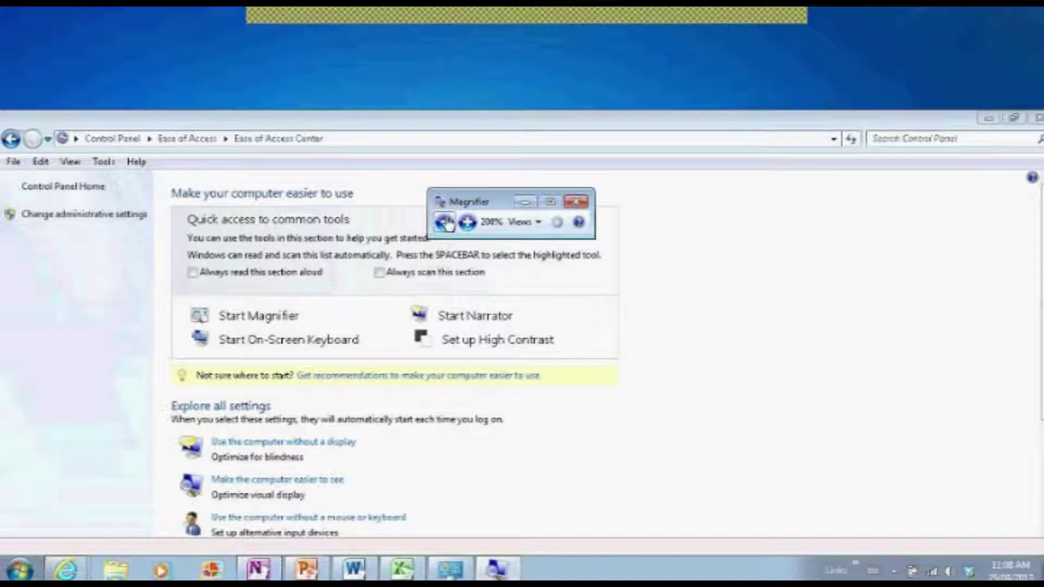
pyautogui.click(445, 222)
pyautogui.click(445, 222)
pyautogui.click(444, 222)
# Step: Keep Magnifier in the Docked view and inspect its available view modes
pyautogui.click(539, 223)
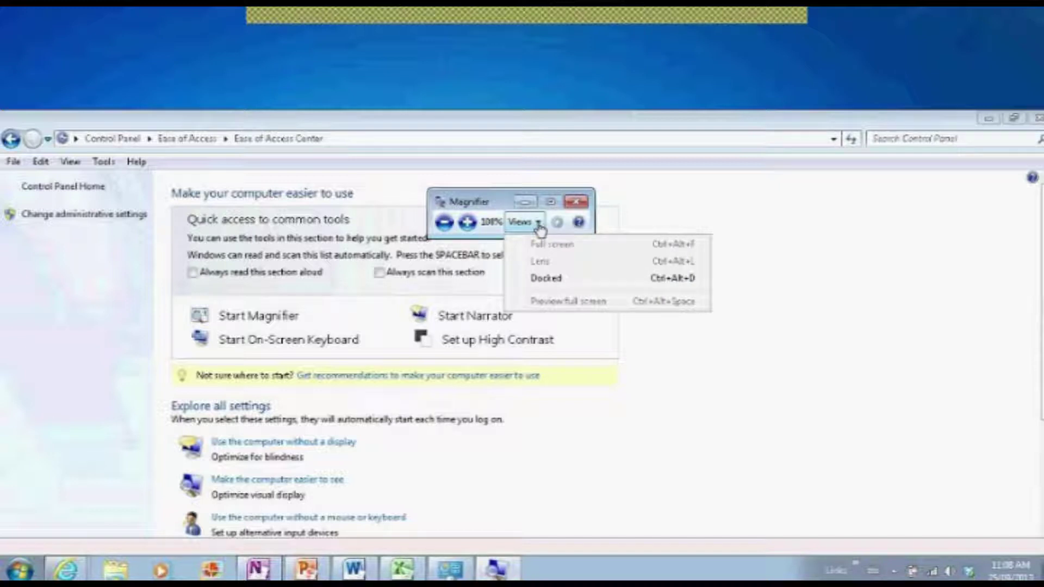
pyautogui.click(565, 281)
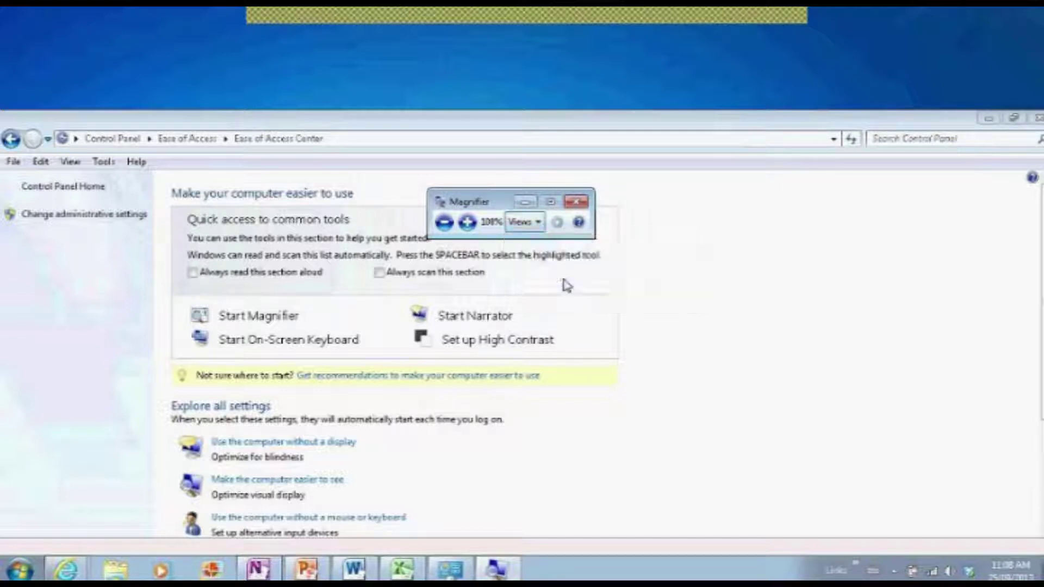
pyautogui.click(528, 223)
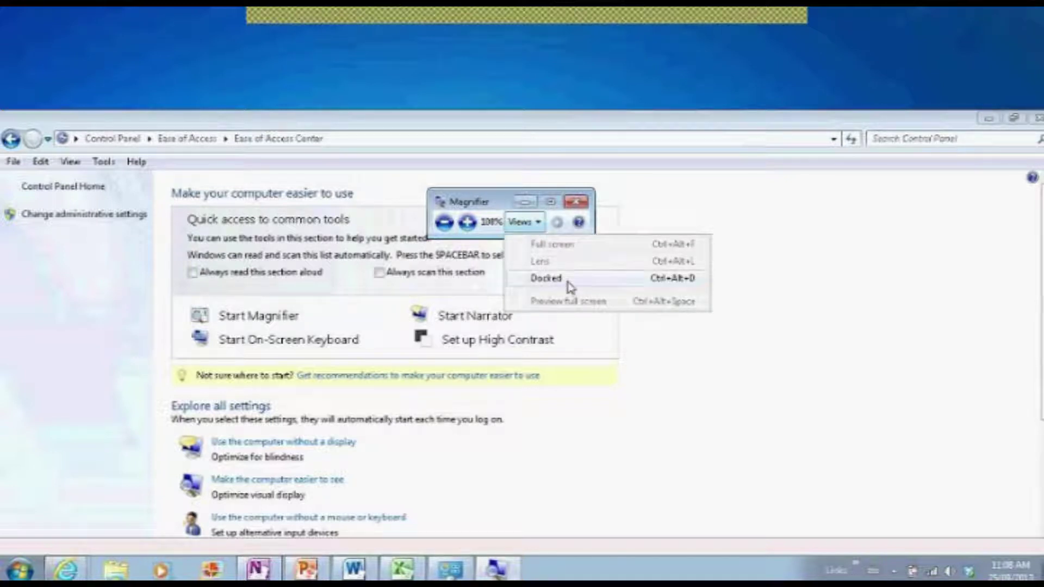
# Step: Review the Magnifier options for zoom increment, color inversion and tracking, cancel them, and close Magnifier
pyautogui.click(557, 223)
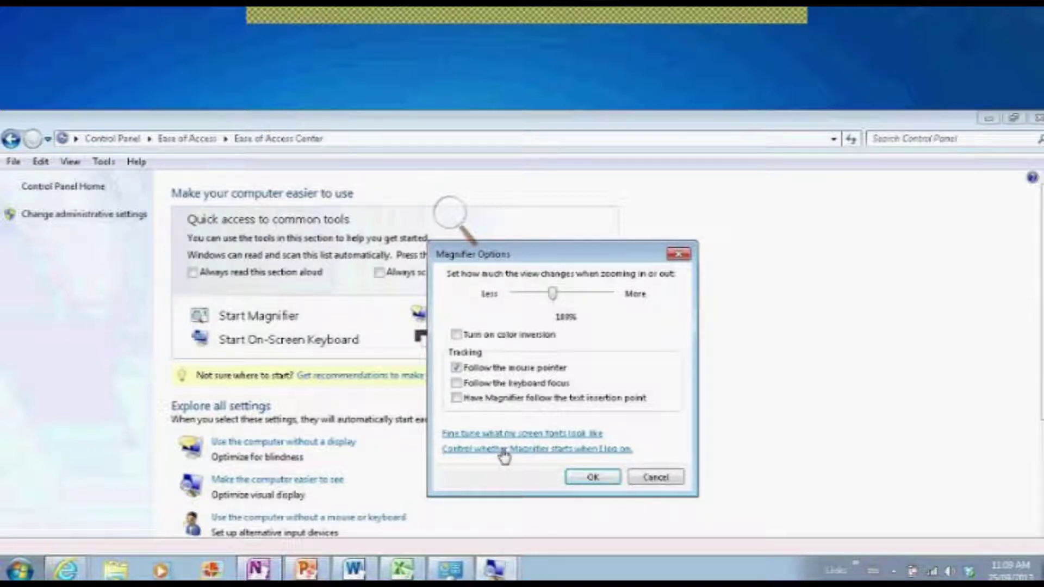
pyautogui.click(655, 477)
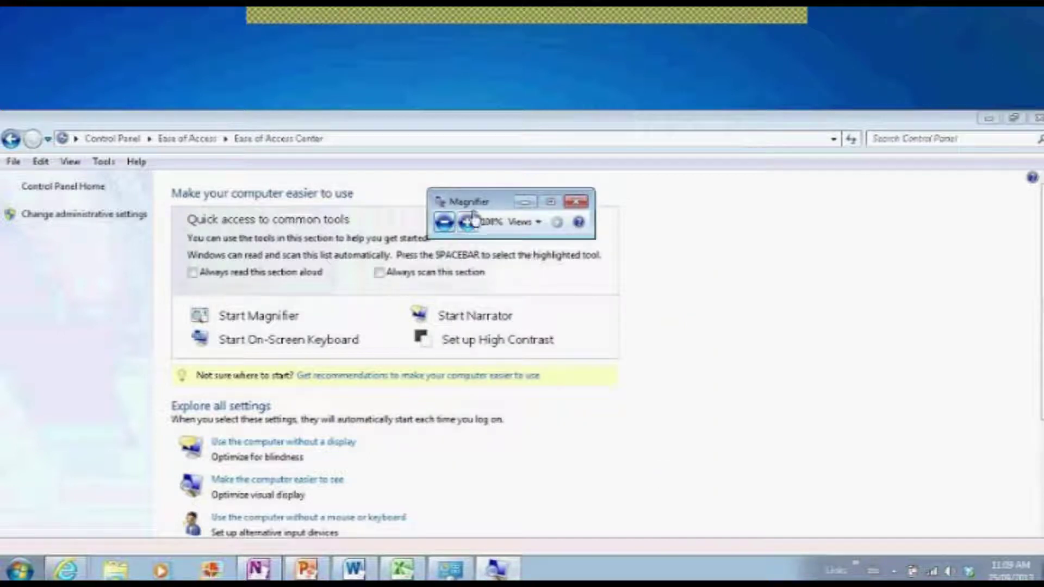
pyautogui.click(491, 111)
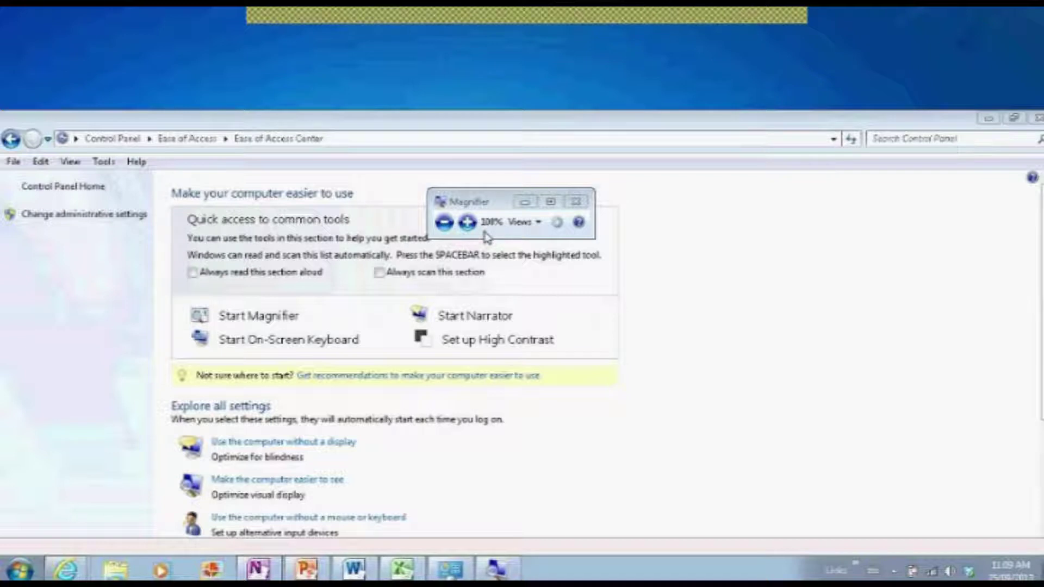
pyautogui.click(575, 201)
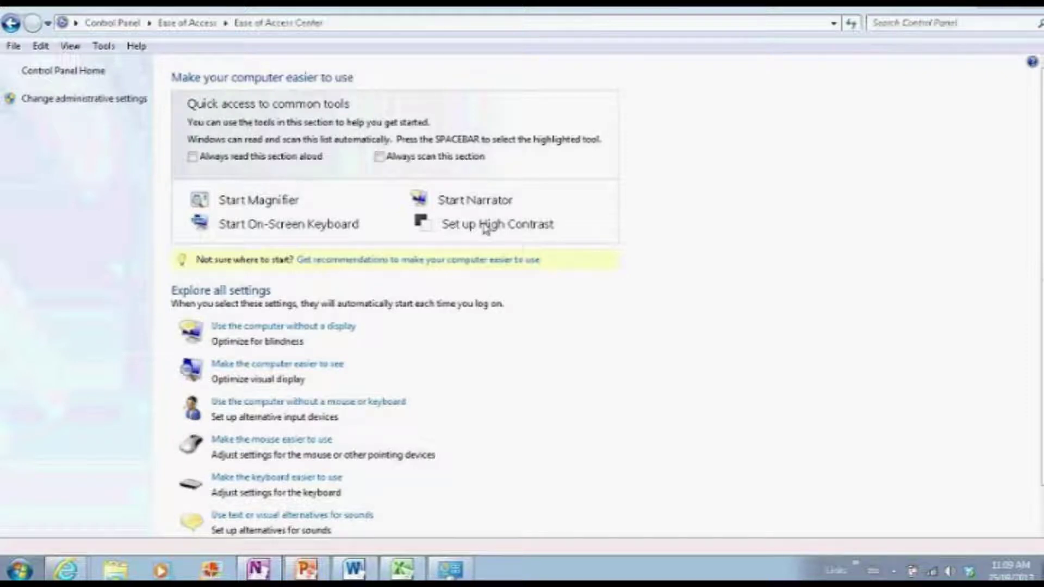
# Step: Start the On-Screen Keyboard, examine its options without saving changes, and close the keyboard
pyautogui.click(251, 226)
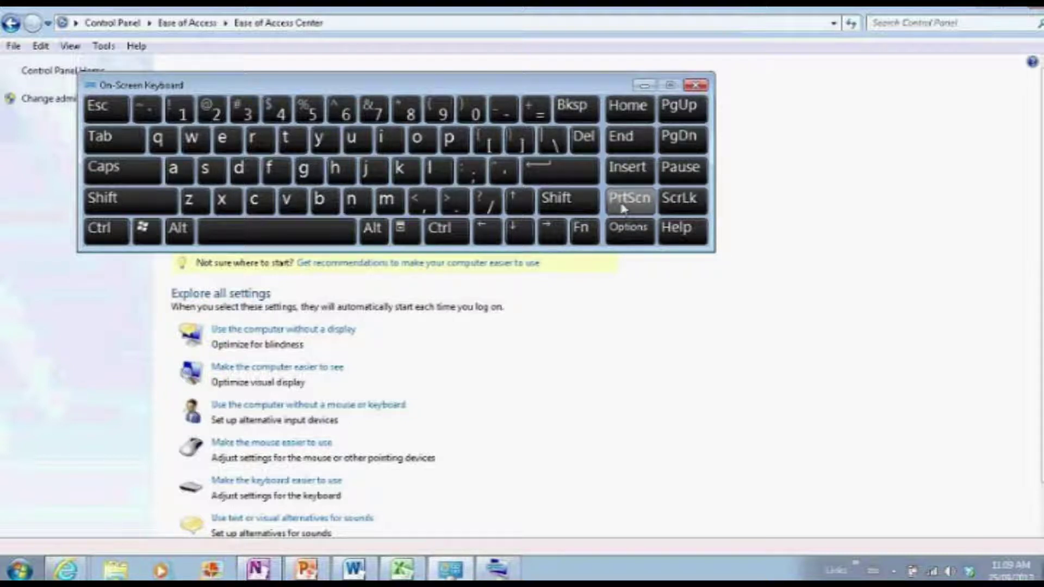
pyautogui.click(636, 232)
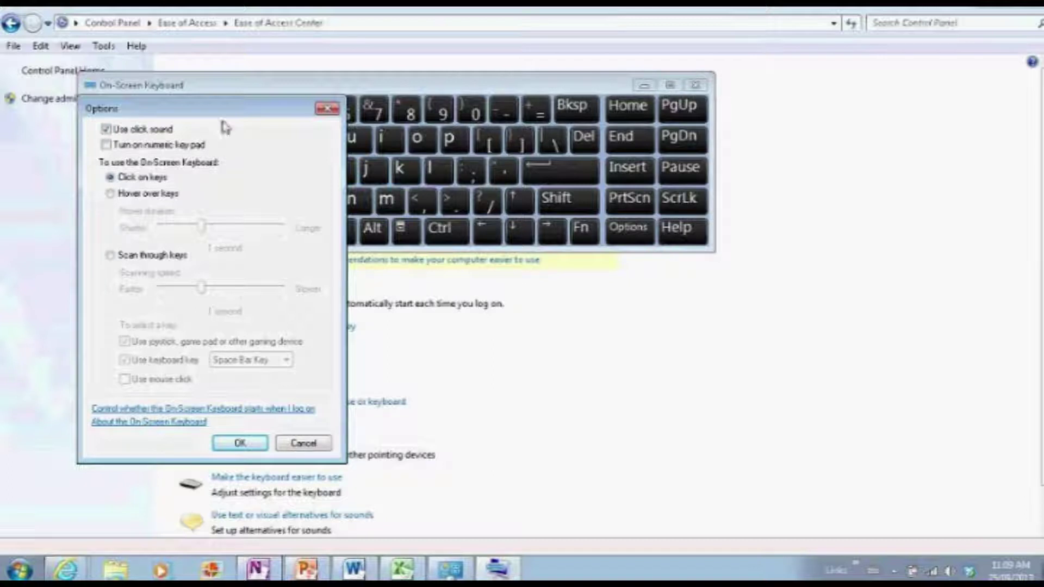
pyautogui.click(124, 146)
pyautogui.click(304, 443)
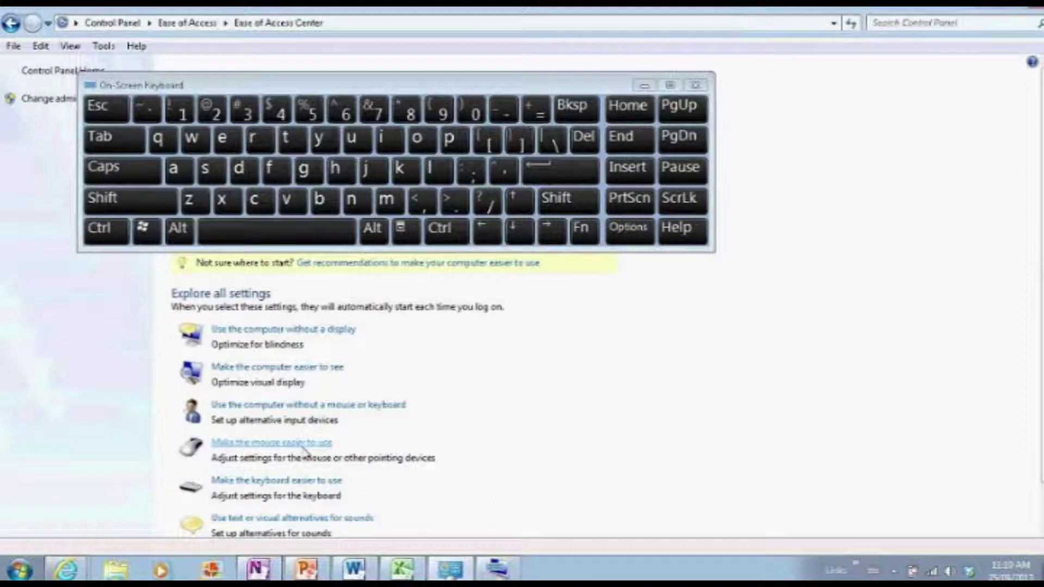
pyautogui.click(700, 86)
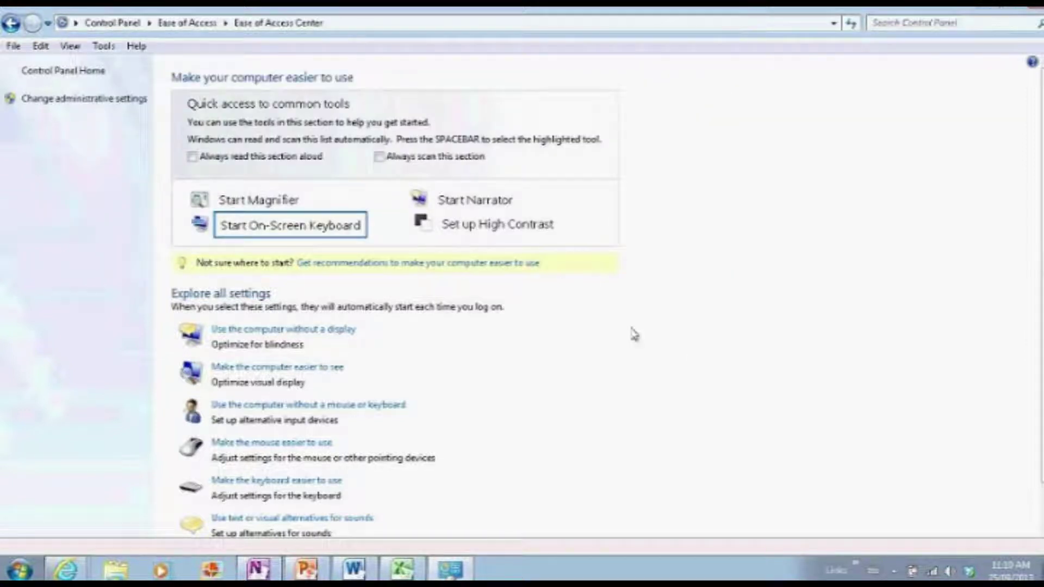
# Step: View the High Contrast settings and close the Control Panel window
pyautogui.click(459, 230)
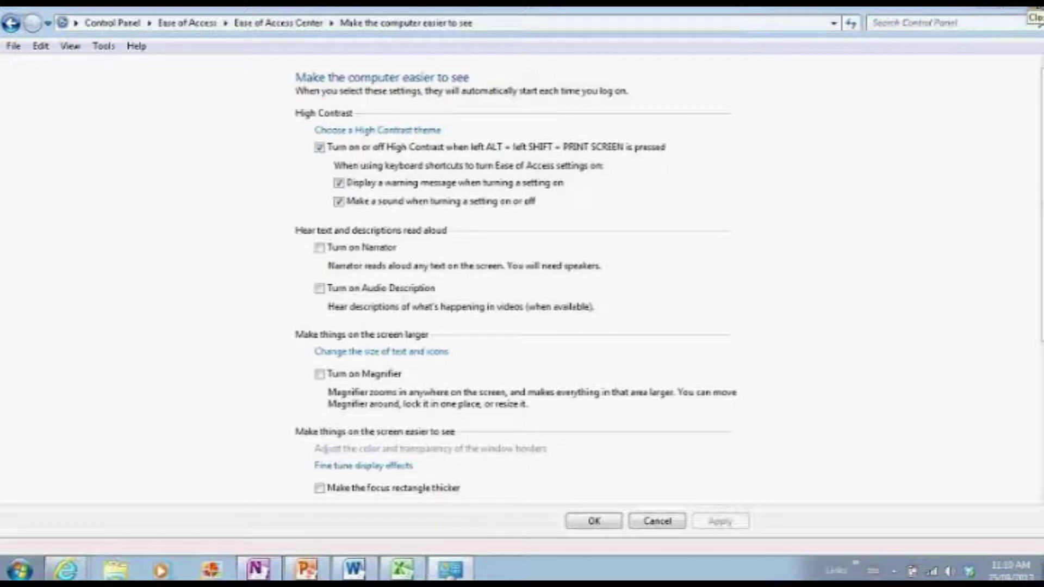
pyautogui.click(1034, 9)
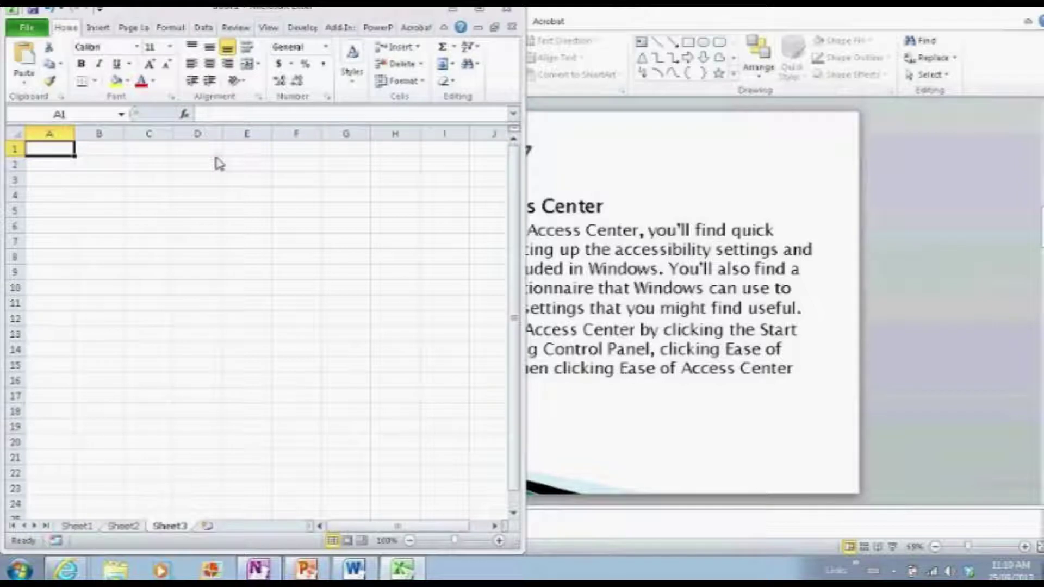
# Step: Unsnap the Excel window and close the Book1 workbook without saving it
pyautogui.hotkey('ctrl', 'n')
pyautogui.hotkey('alt', 'F4')
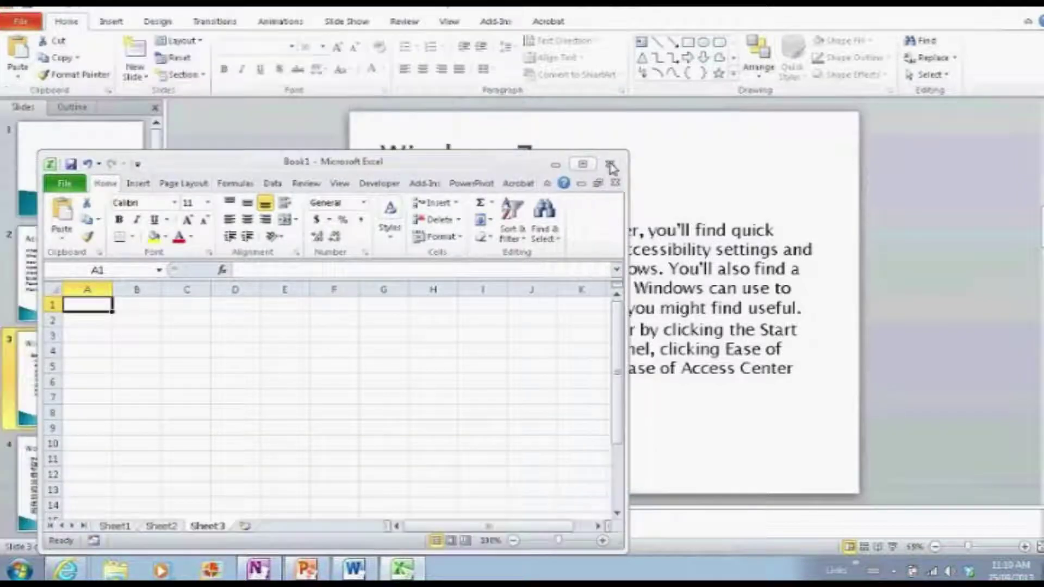
pyautogui.click(527, 311)
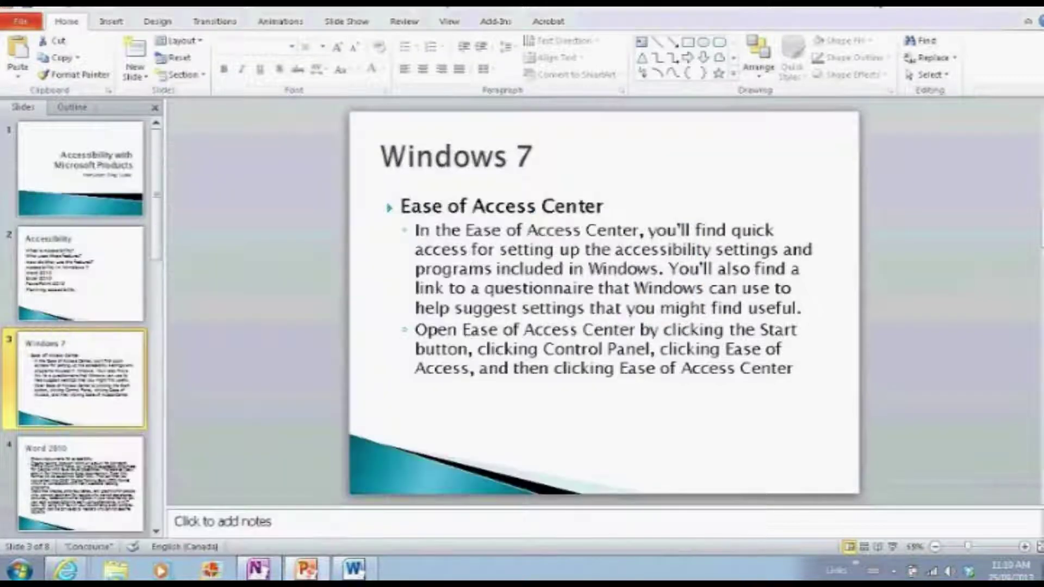
# Step: Minimize the PowerPoint and Outlook Web App windows to bring up the Word document with the presentation script
pyautogui.click(984, 5)
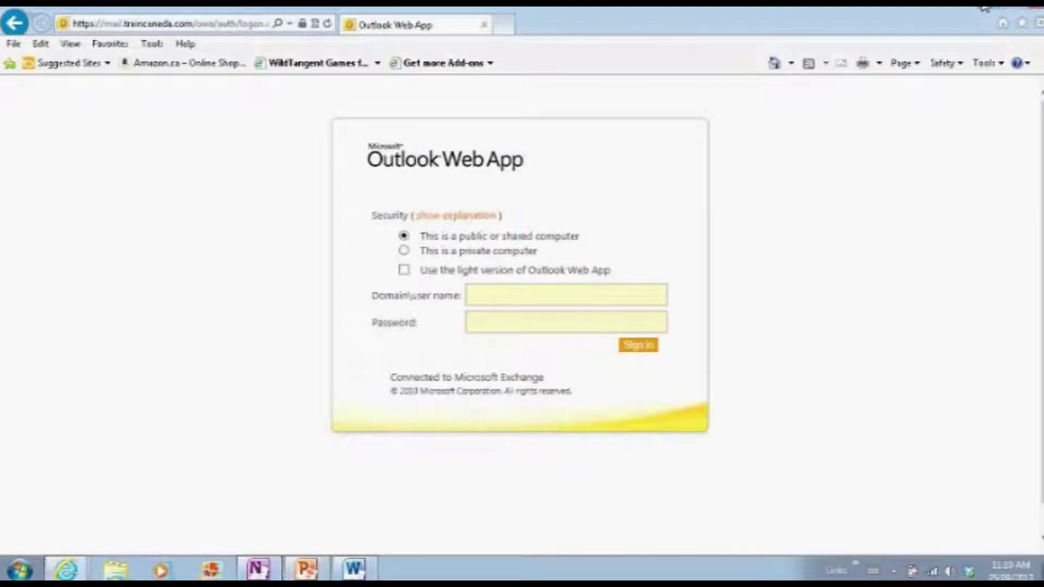
pyautogui.click(984, 6)
pyautogui.click(984, 6)
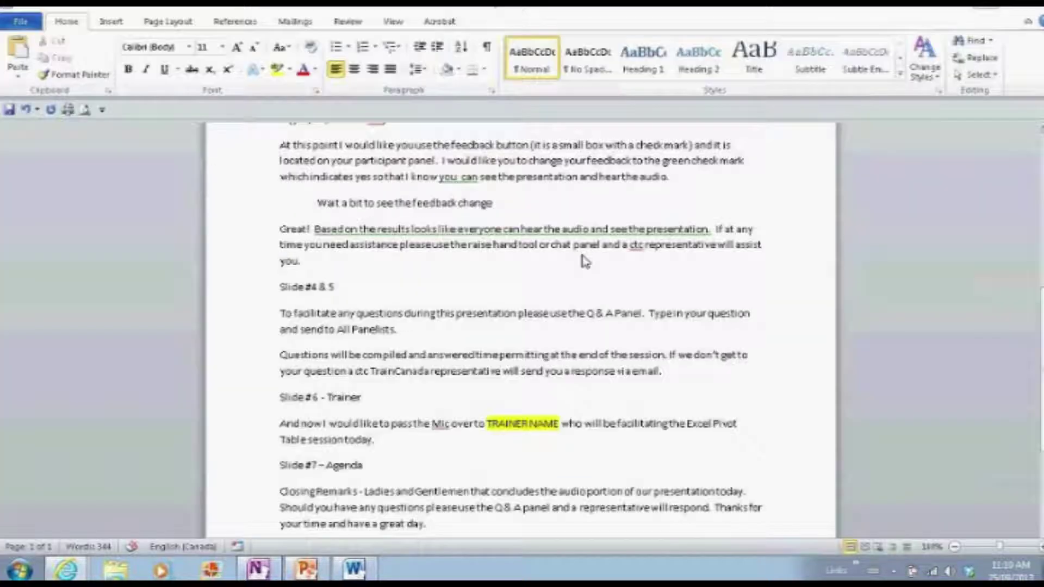
# Step: Show the desktop, open its Personalization settings, and apply the High Contrast #2 theme
pyautogui.press('super+d')
pyautogui.rightClick(470, 112)
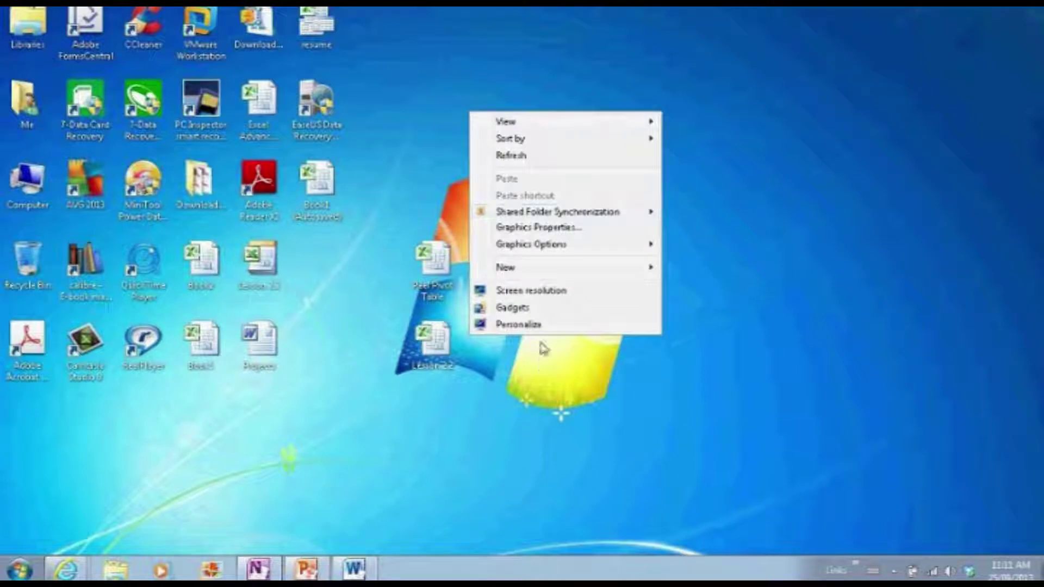
pyautogui.click(519, 325)
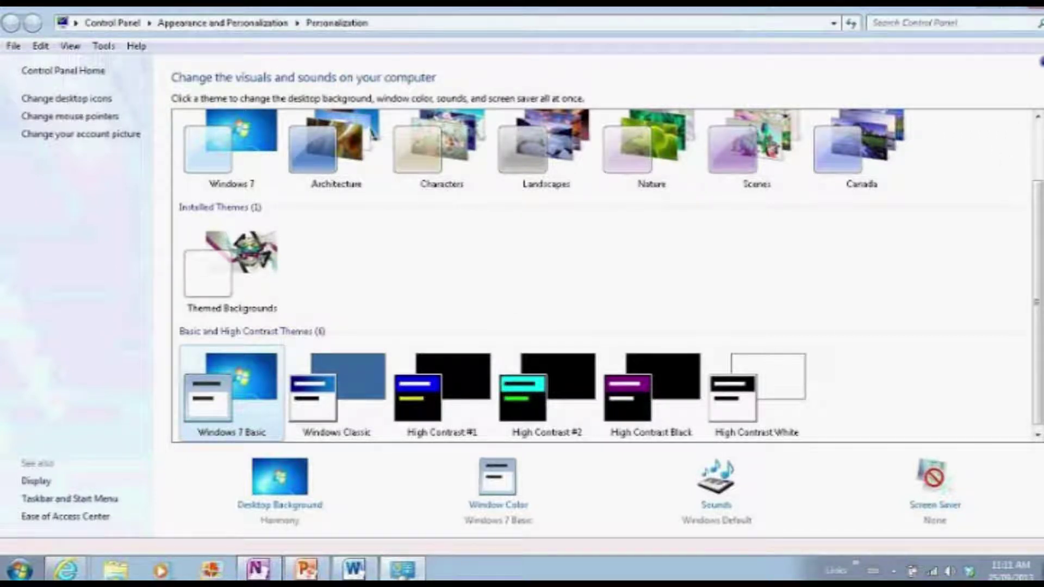
pyautogui.moveTo(1037, 209); pyautogui.dragTo(1037, 151)
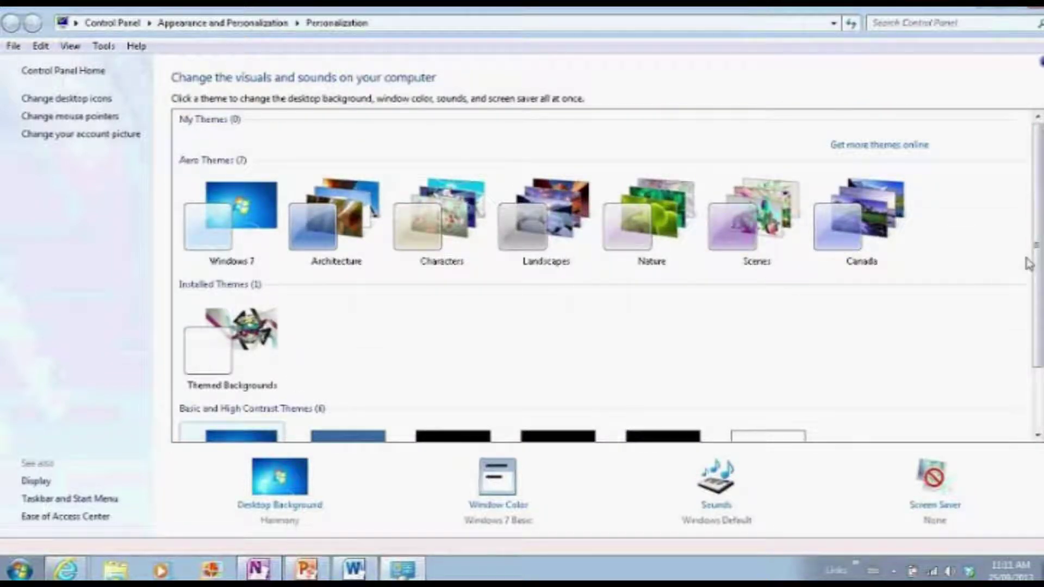
pyautogui.moveTo(1039, 316); pyautogui.dragTo(1038, 378)
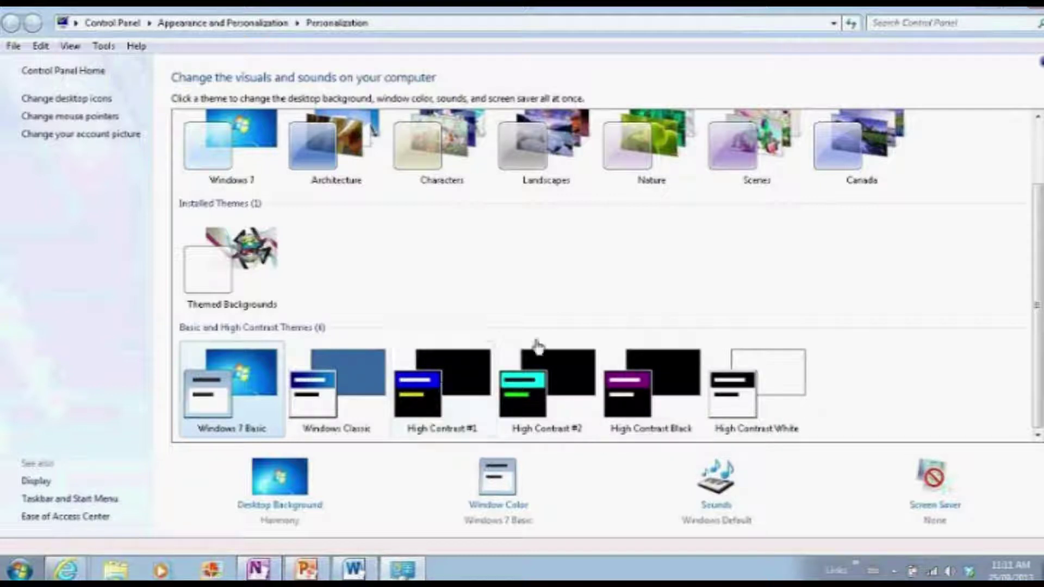
pyautogui.click(548, 382)
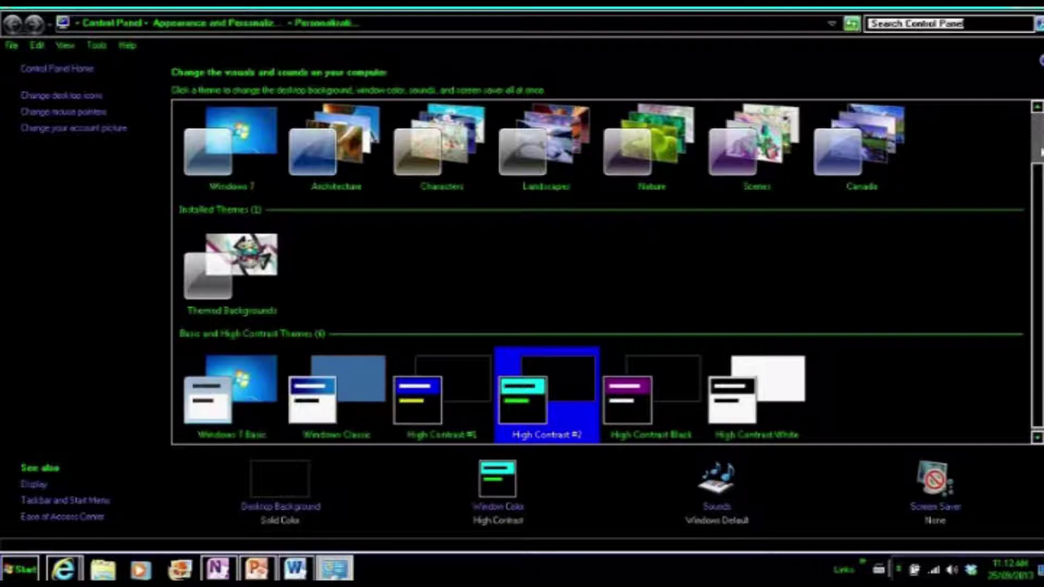
# Step: Apply the Windows 7 theme from the Aero Themes group
pyautogui.click(1040, 153)
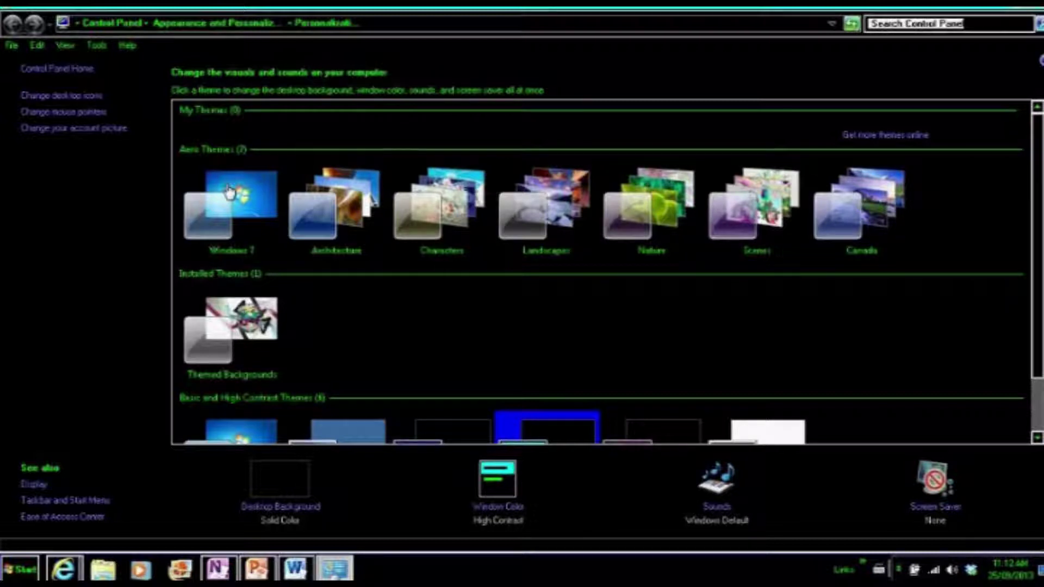
pyautogui.press('Tab')
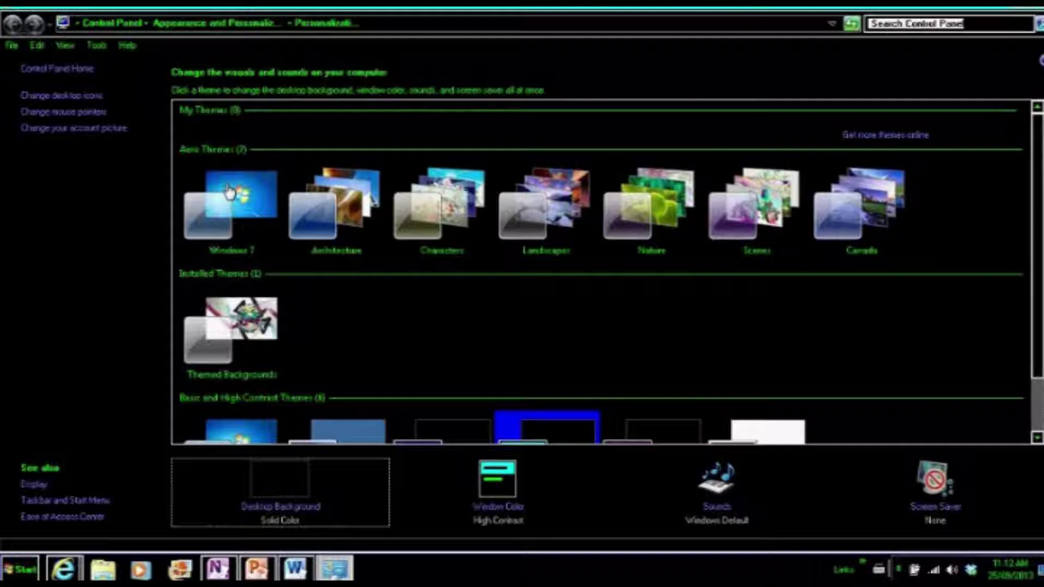
pyautogui.click(230, 192)
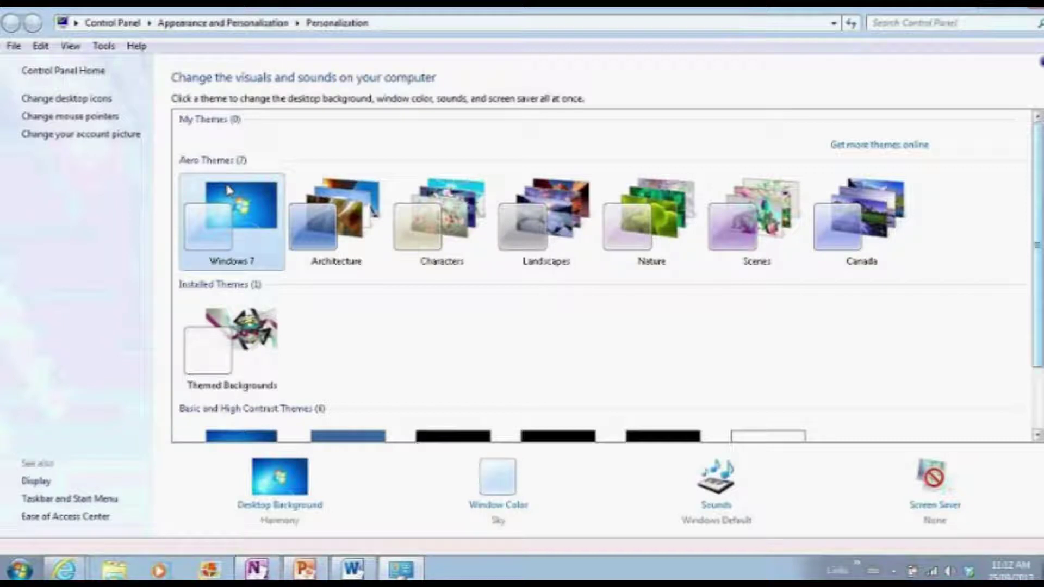
pyautogui.press('super')
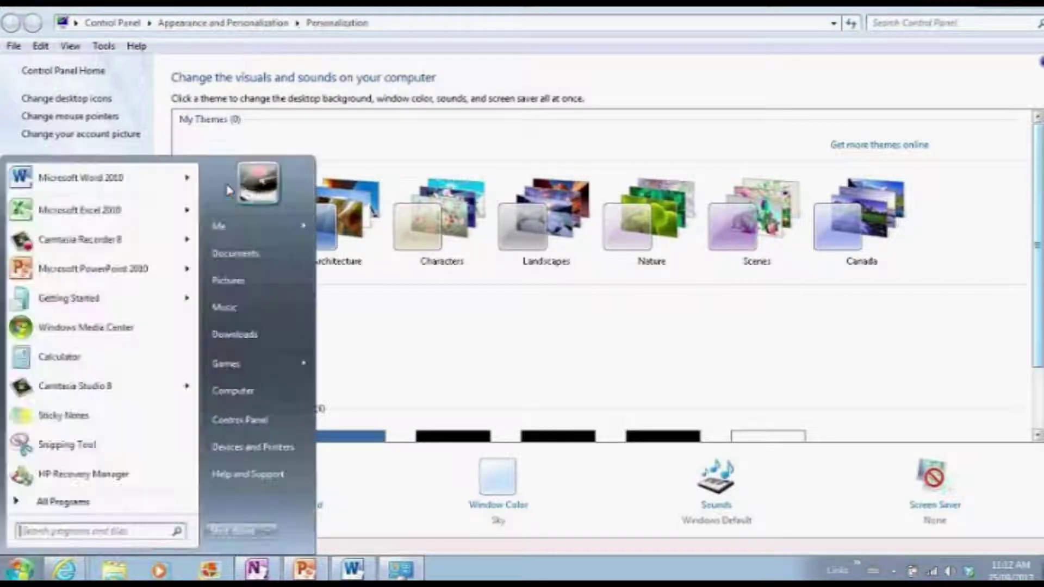
pyautogui.press('super')
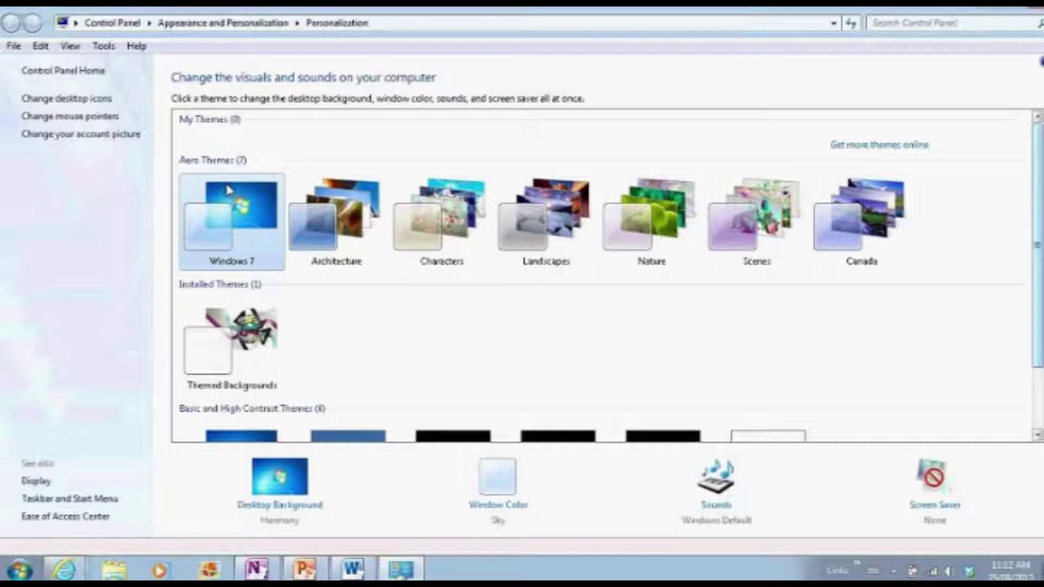
# Step: Leave the Personalization window and switch to the PowerPoint presentation at the Windows 7 Ease of Access Center slide
pyautogui.press('Tab')
pyautogui.press('Tab')
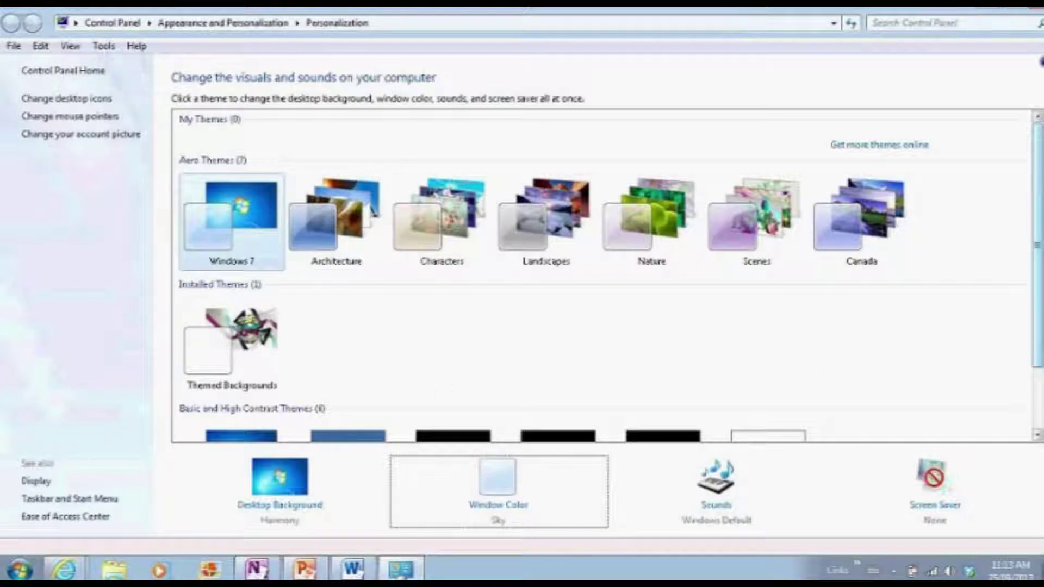
pyautogui.scroll(-3, 1030, 381)
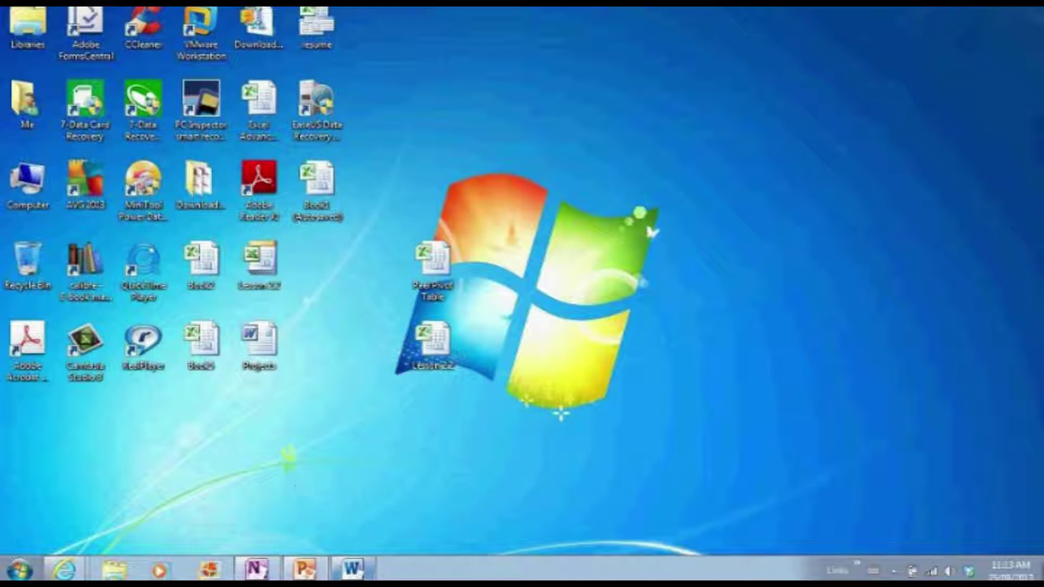
pyautogui.click(305, 569)
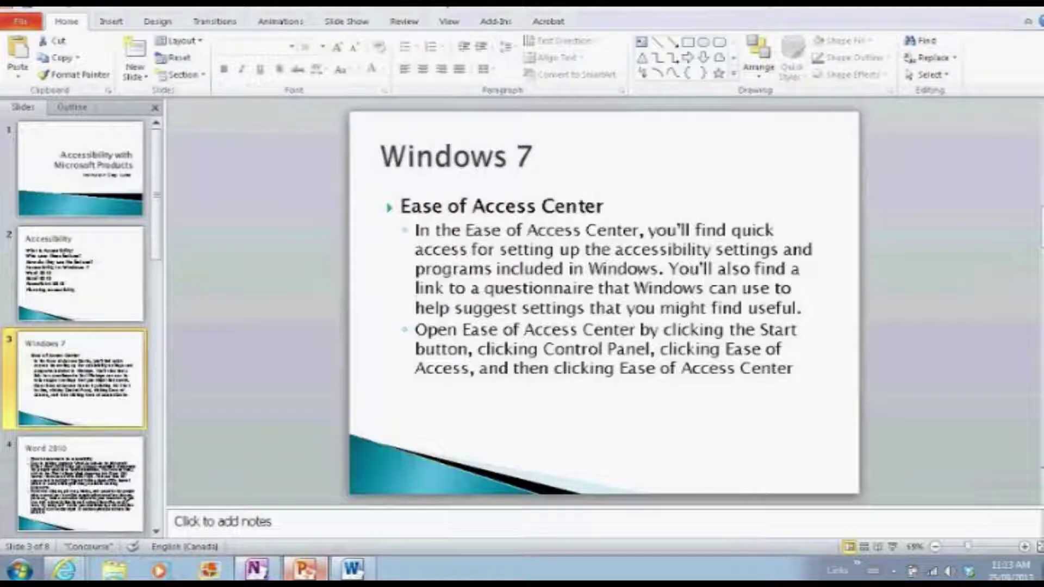
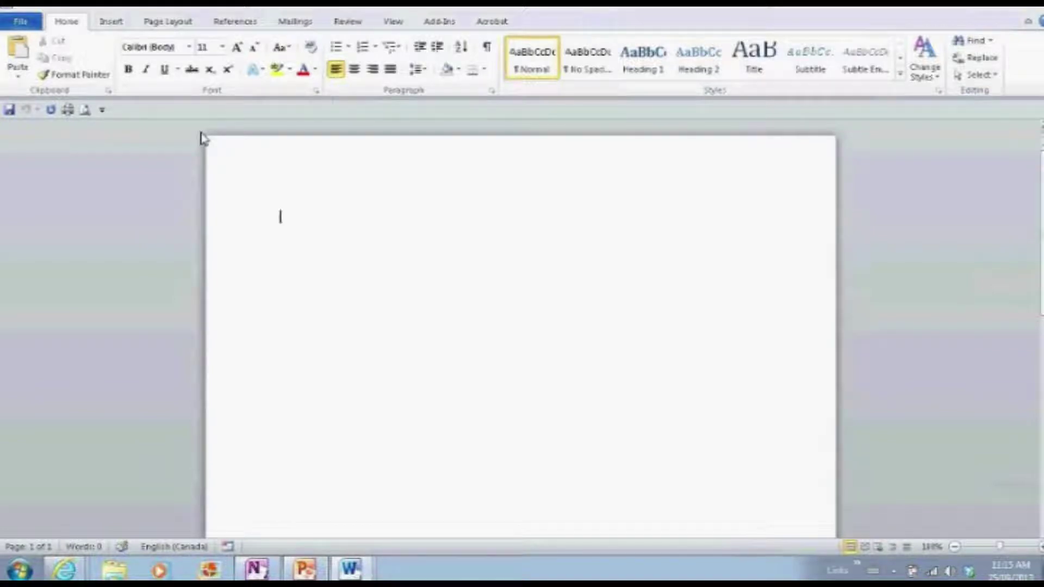
# Step: Move Word's Quick Access Toolbar above the ribbon
pyautogui.click(102, 111)
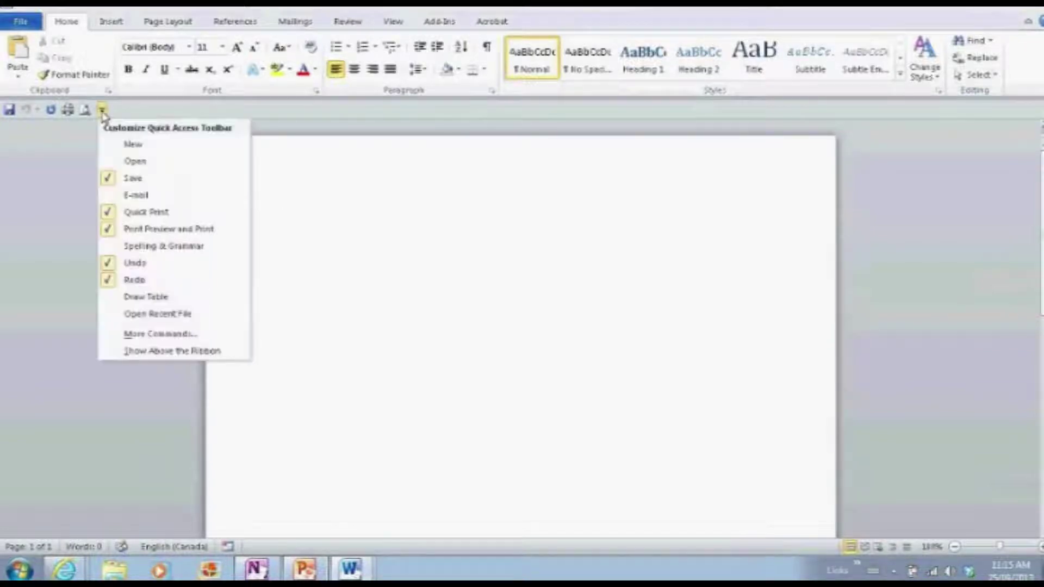
pyautogui.click(212, 353)
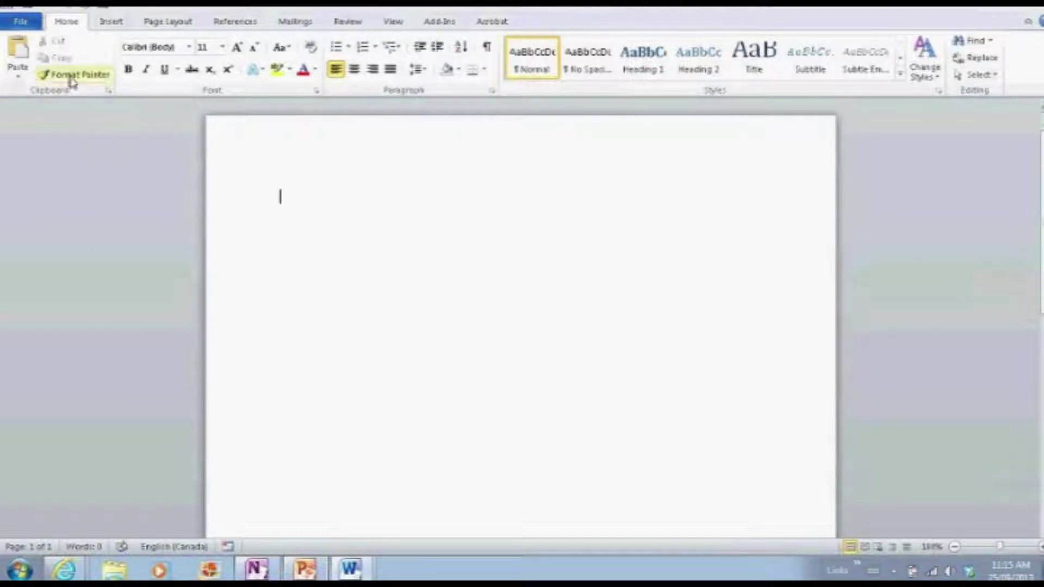
# Step: Run the Accessibility Checker on the blank Word document
pyautogui.click(18, 21)
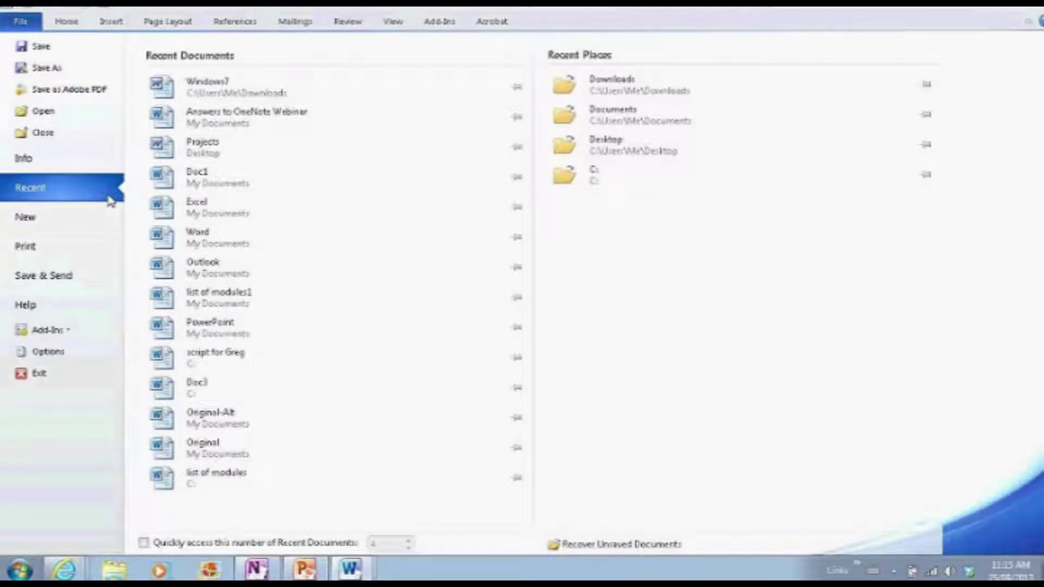
pyautogui.click(24, 158)
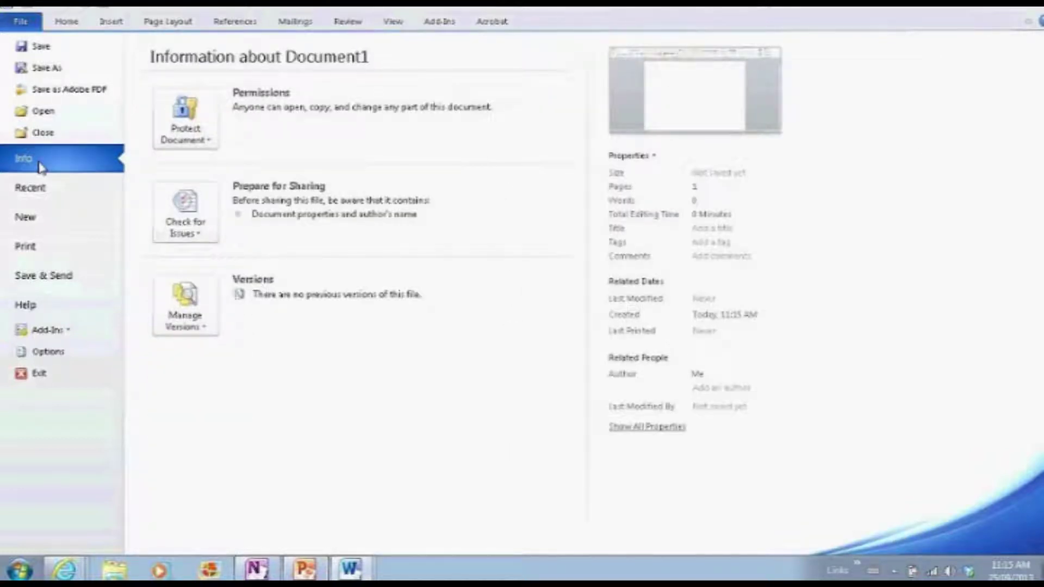
pyautogui.click(206, 230)
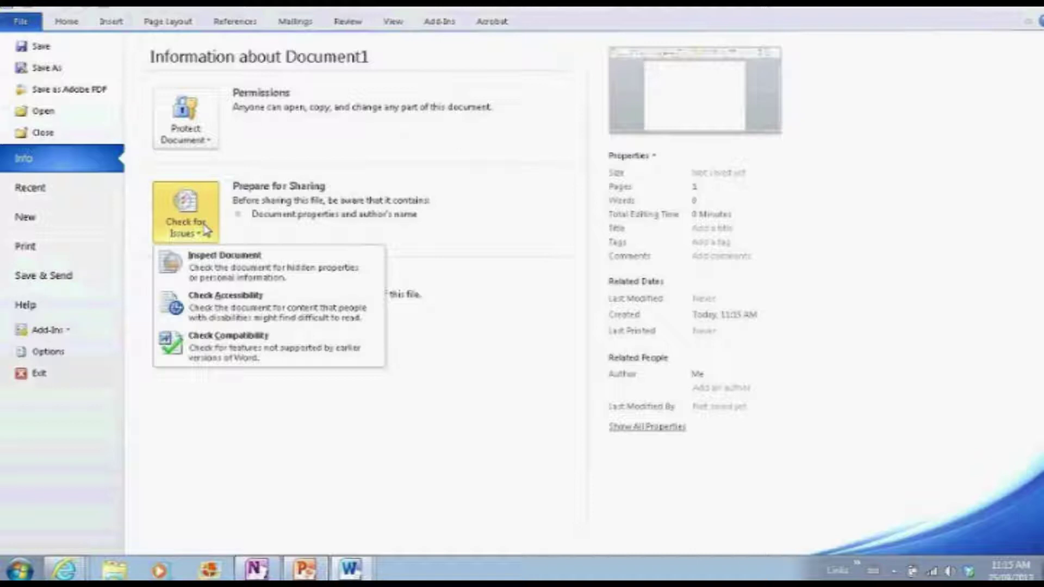
pyautogui.click(318, 324)
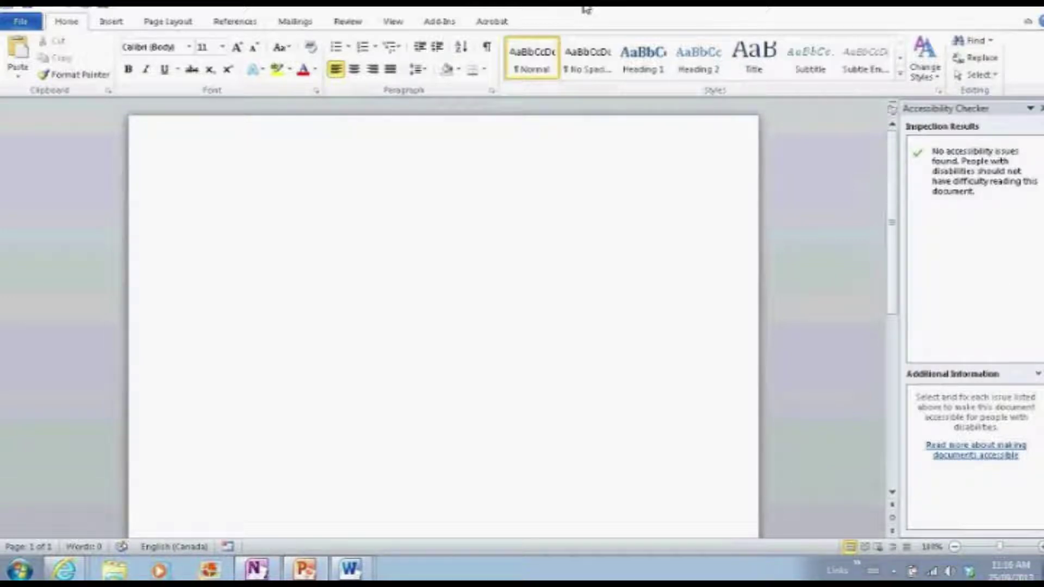
# Step: Enter "My First Document" as the document's first line and start a new paragraph below it
pyautogui.click(383, 182)
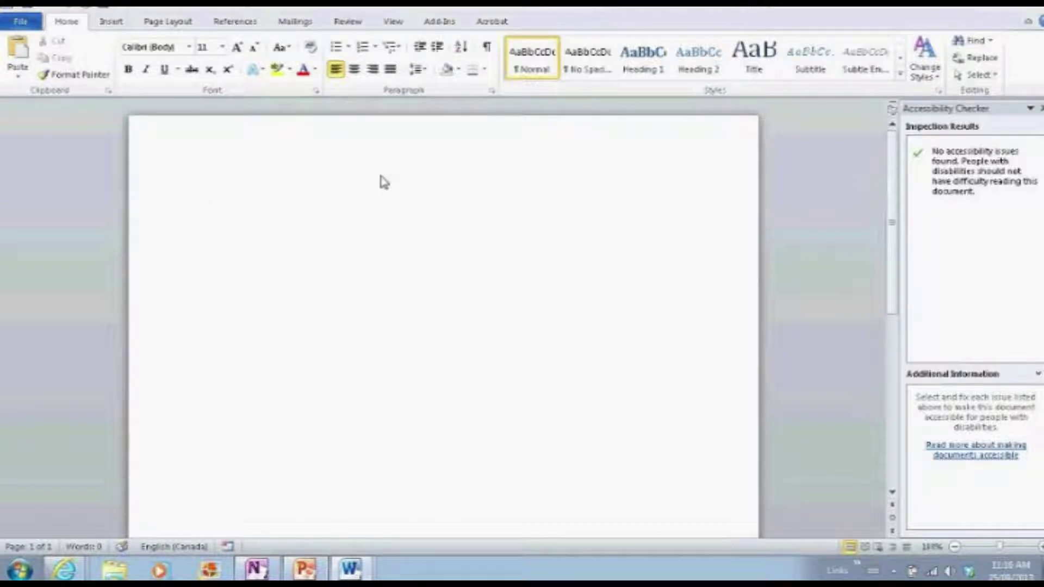
pyautogui.write('My First Document')
pyautogui.press('Return')
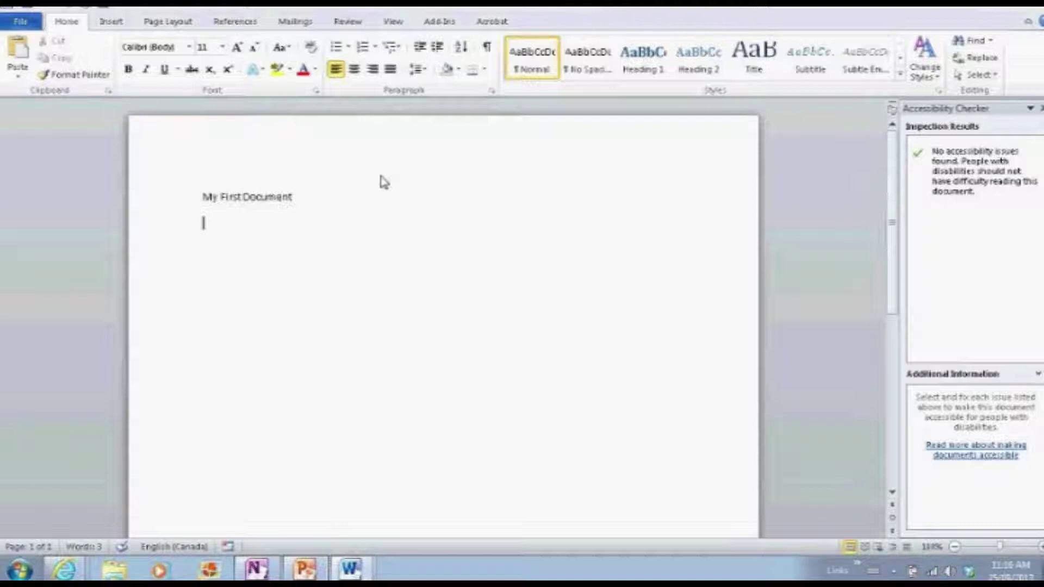
# Step: Search Clip Art for "Fall", insert the picture of pumpkins on bales of hay below the title, and close the Clip Art pane
pyautogui.click(109, 24)
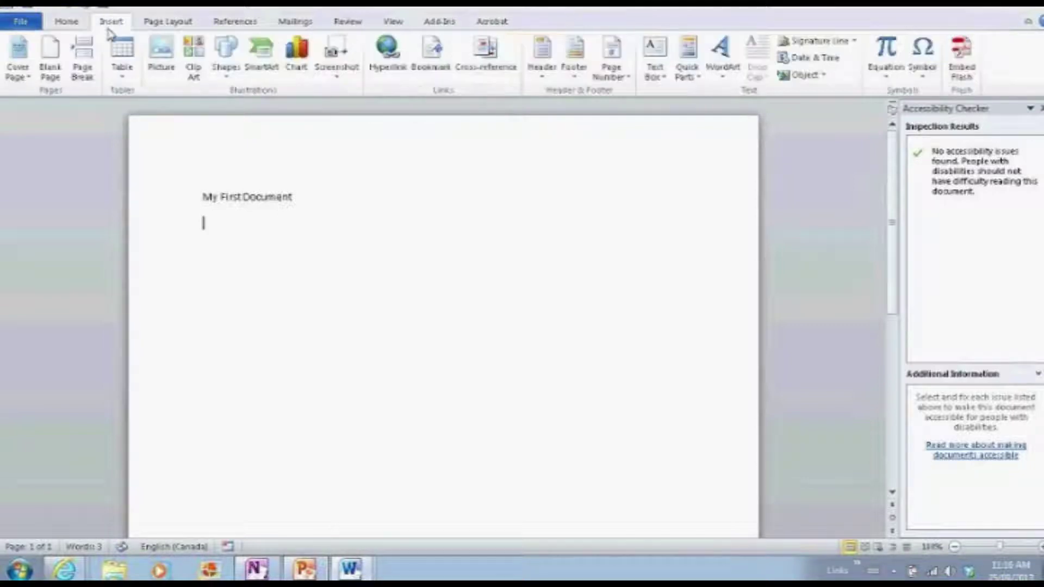
pyautogui.click(193, 71)
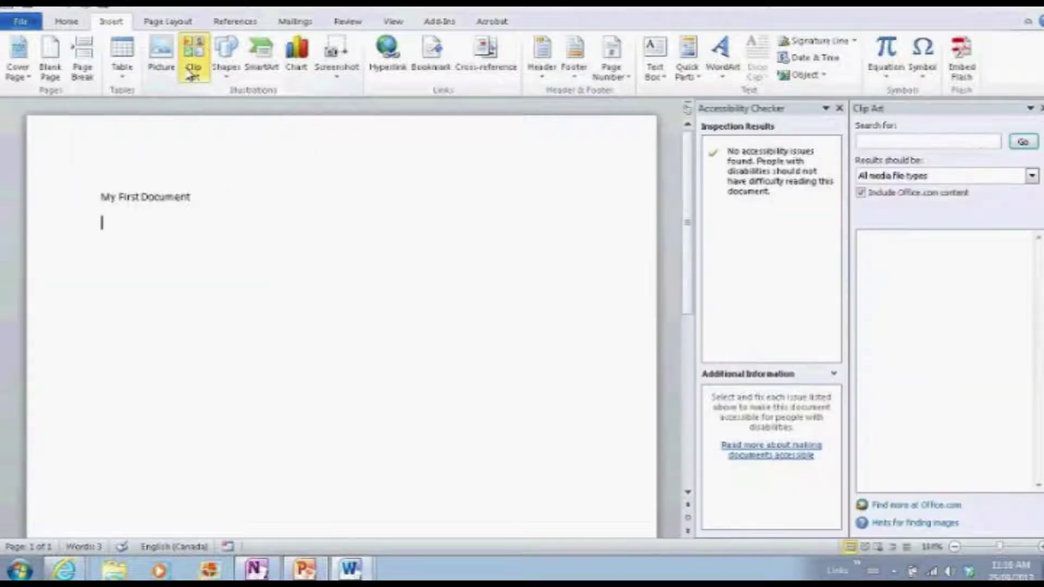
pyautogui.click(937, 142)
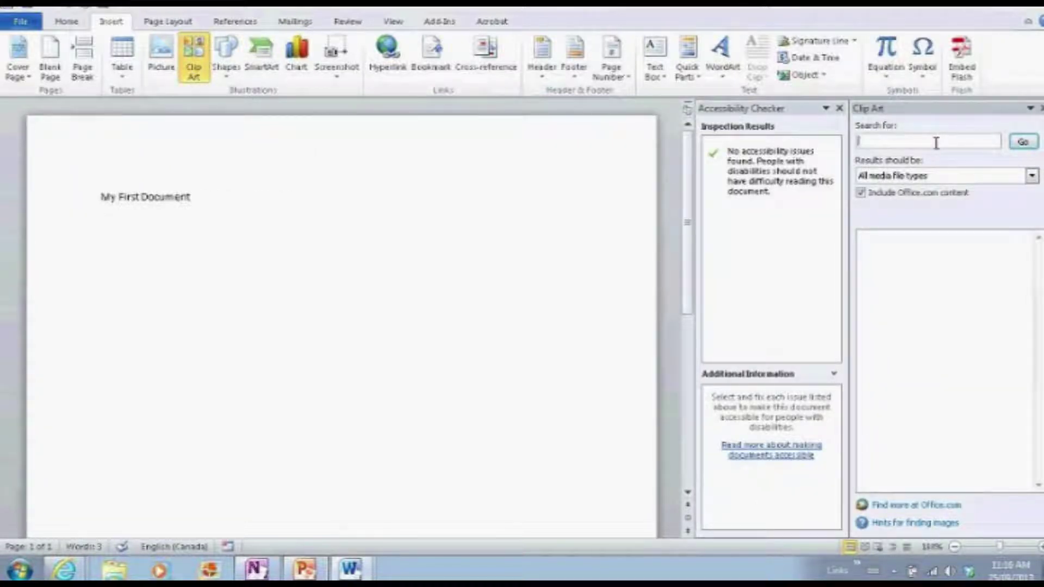
pyautogui.write('Fall')
pyautogui.click(1023, 140)
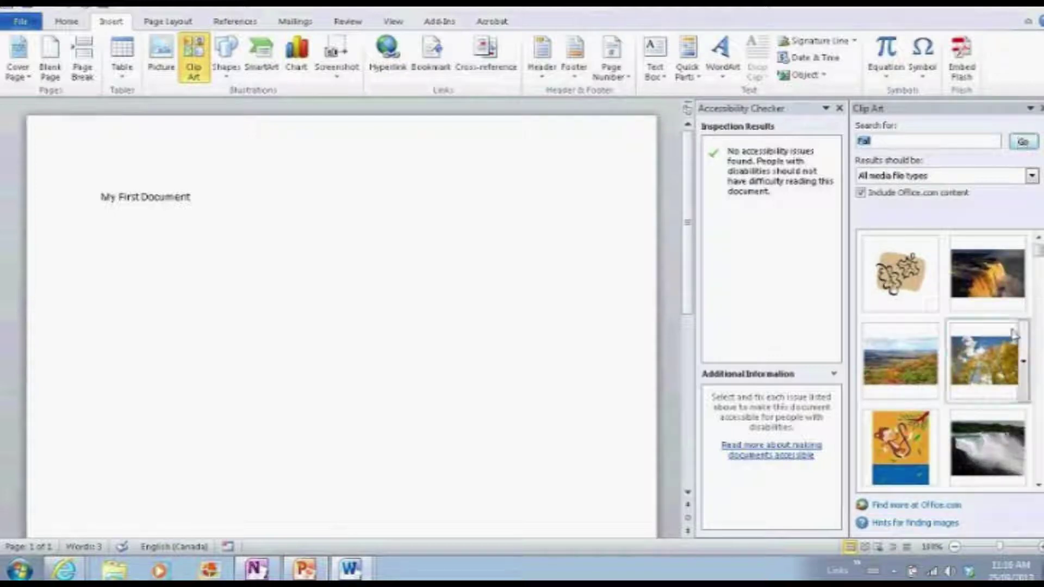
pyautogui.scroll(-3, 1041, 449)
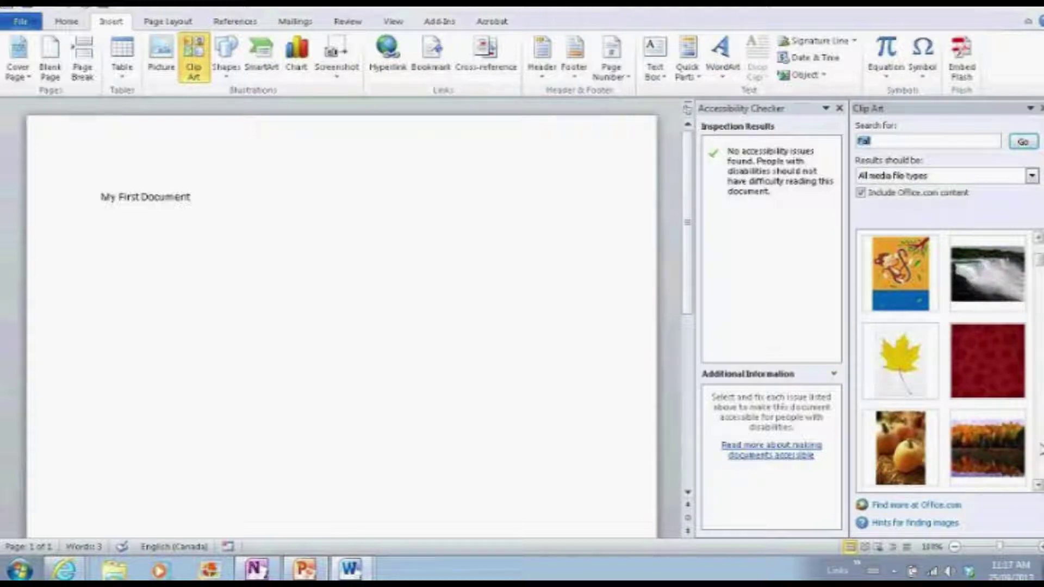
pyautogui.moveTo(903, 461)
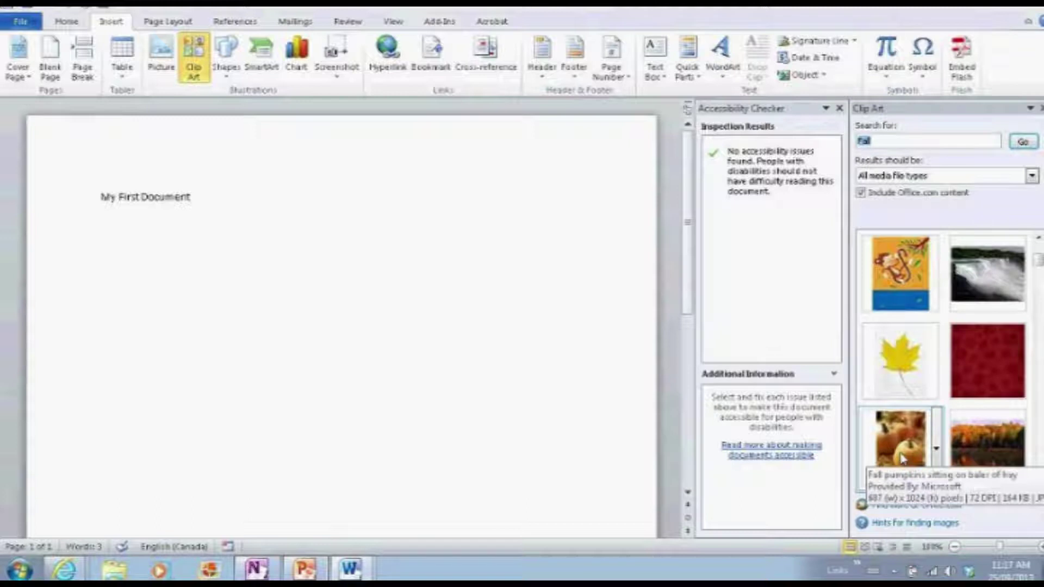
pyautogui.click(901, 459)
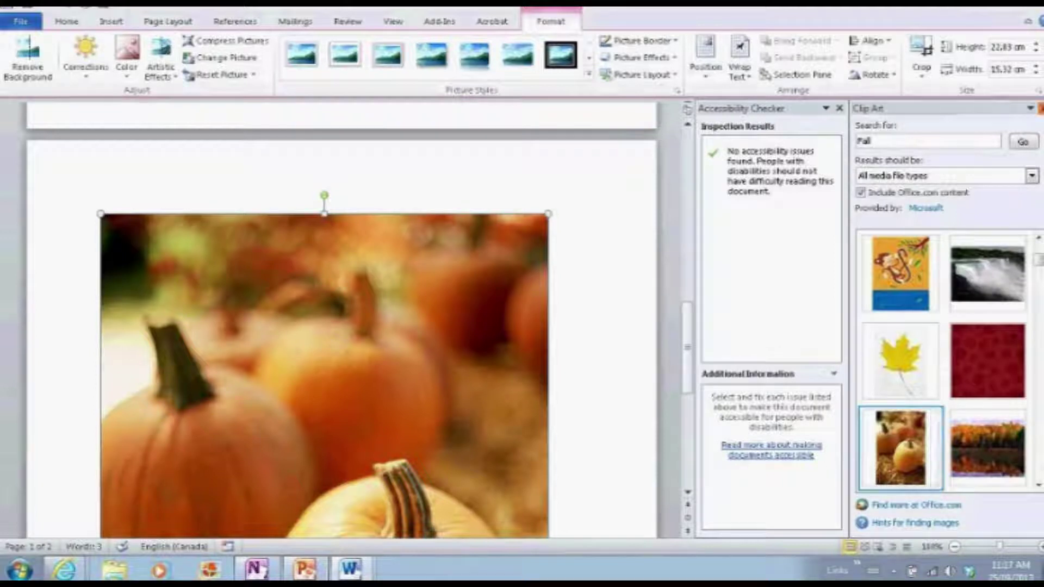
pyautogui.click(1041, 108)
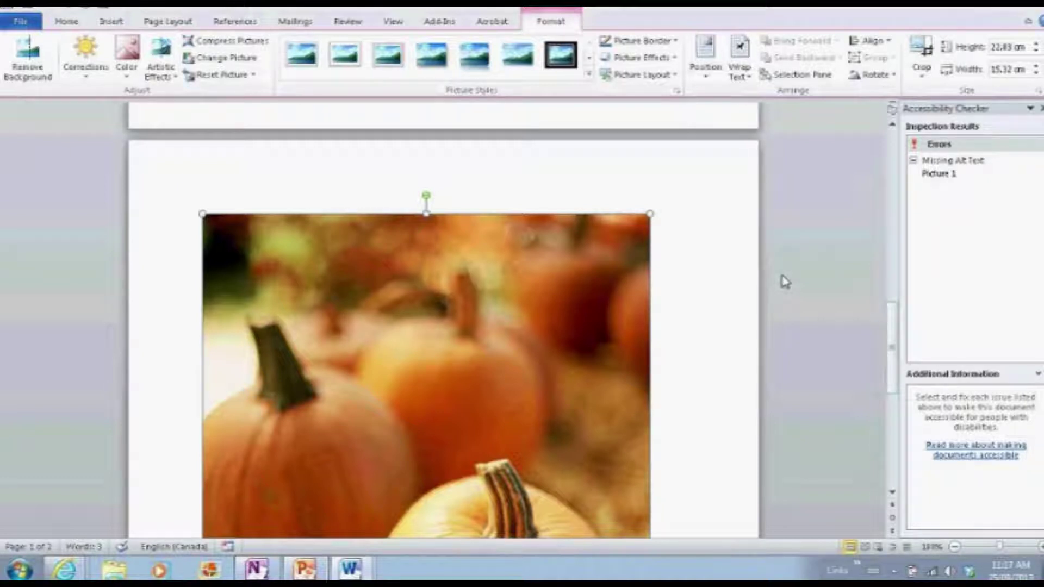
pyautogui.click(892, 146)
pyautogui.click(893, 146)
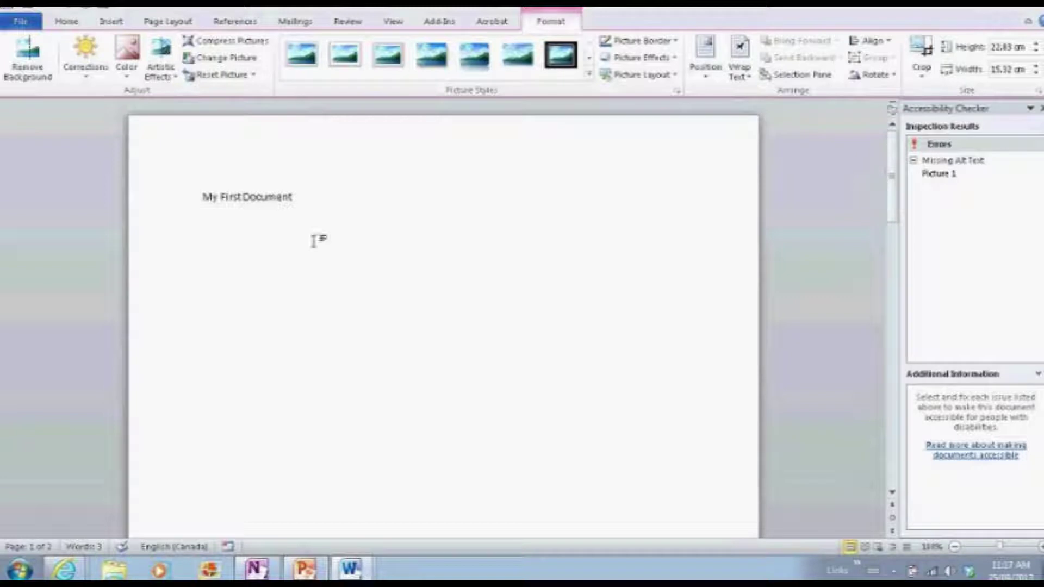
pyautogui.click(274, 197)
pyautogui.click(310, 199)
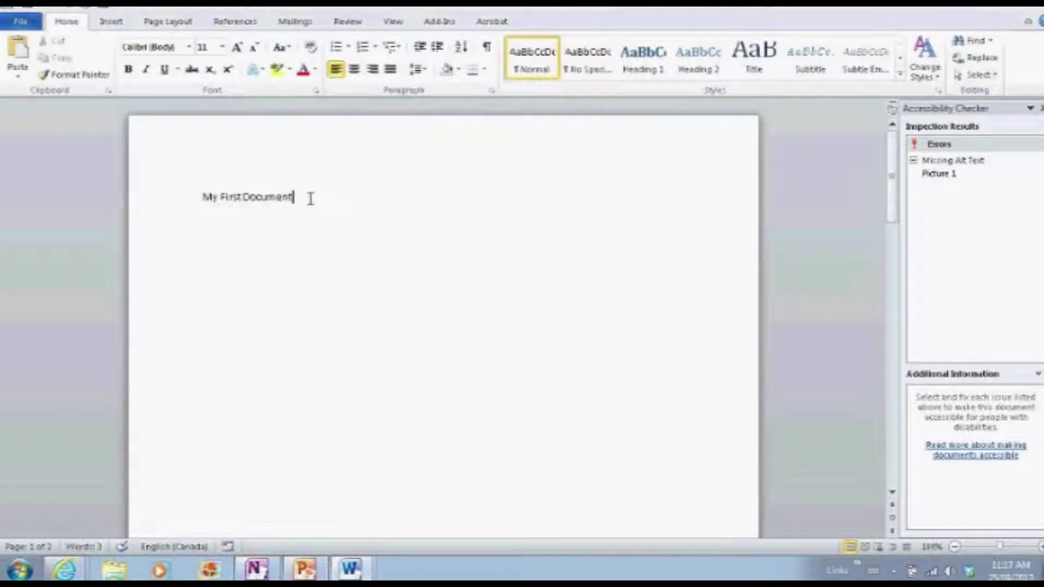
# Step: Open the alt text settings for the pumpkin picture on the second page
pyautogui.moveTo(900, 185); pyautogui.dragTo(886, 381)
pyautogui.click(544, 280)
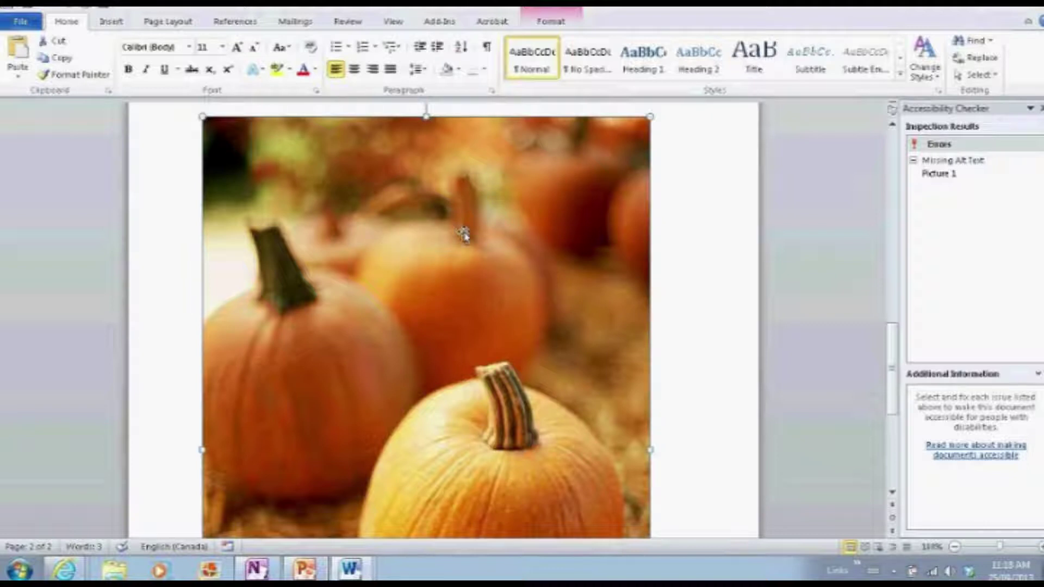
pyautogui.rightClick(465, 234)
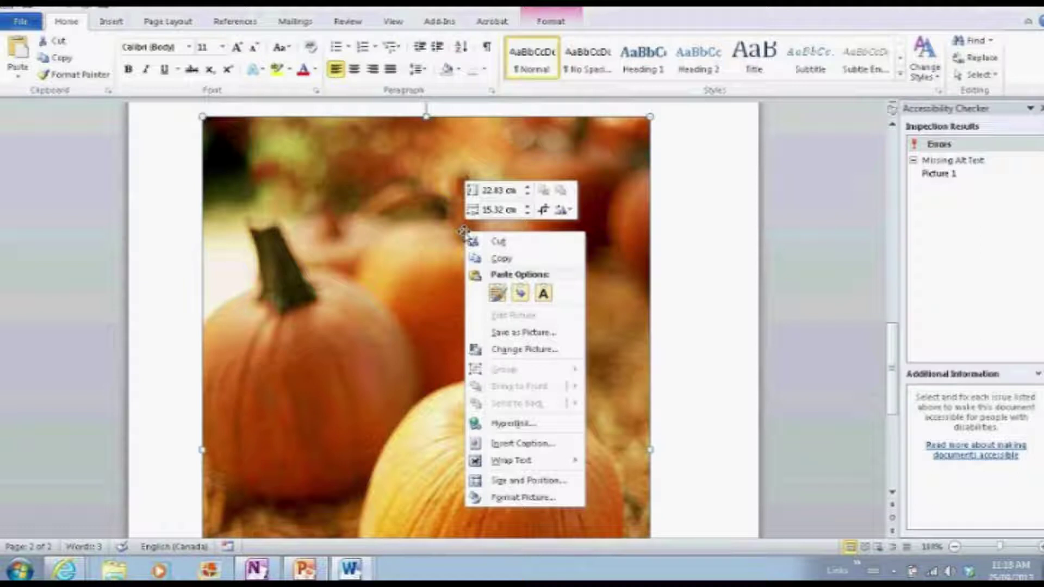
pyautogui.click(520, 498)
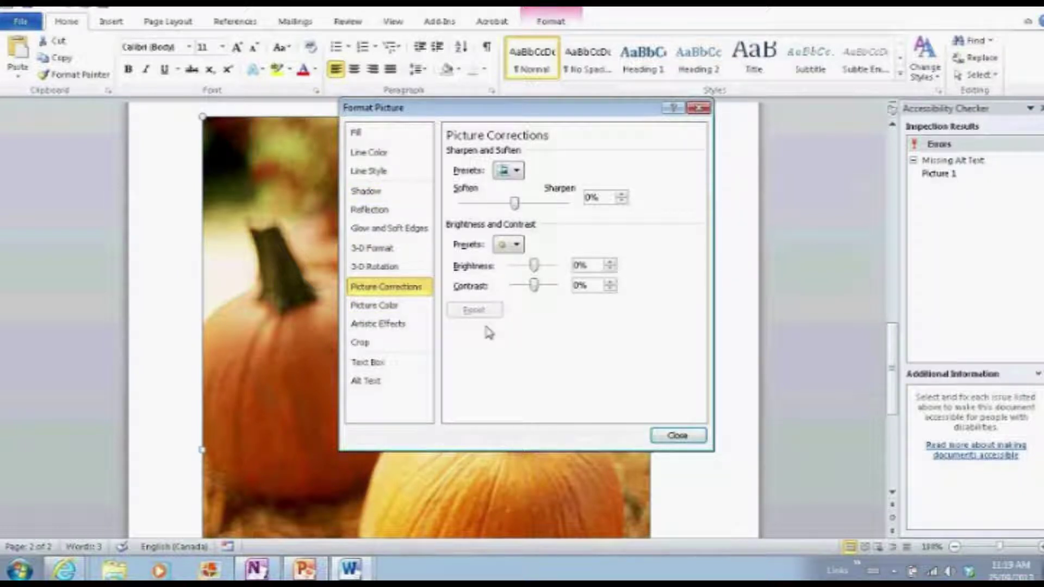
pyautogui.click(358, 391)
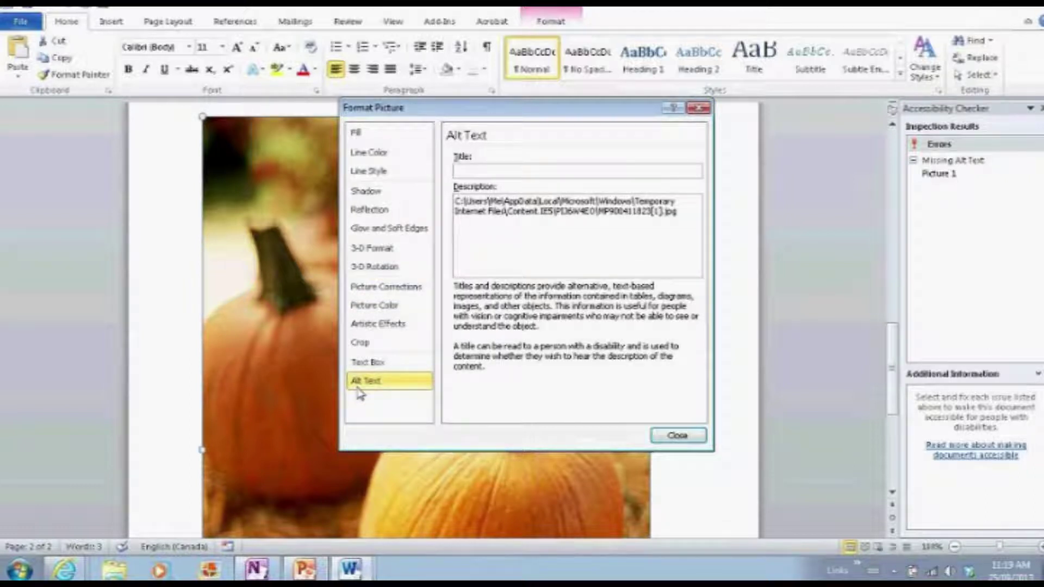
# Step: Clear the file path from the pumpkin picture's alt text description
pyautogui.click(543, 170)
pyautogui.click(683, 211)
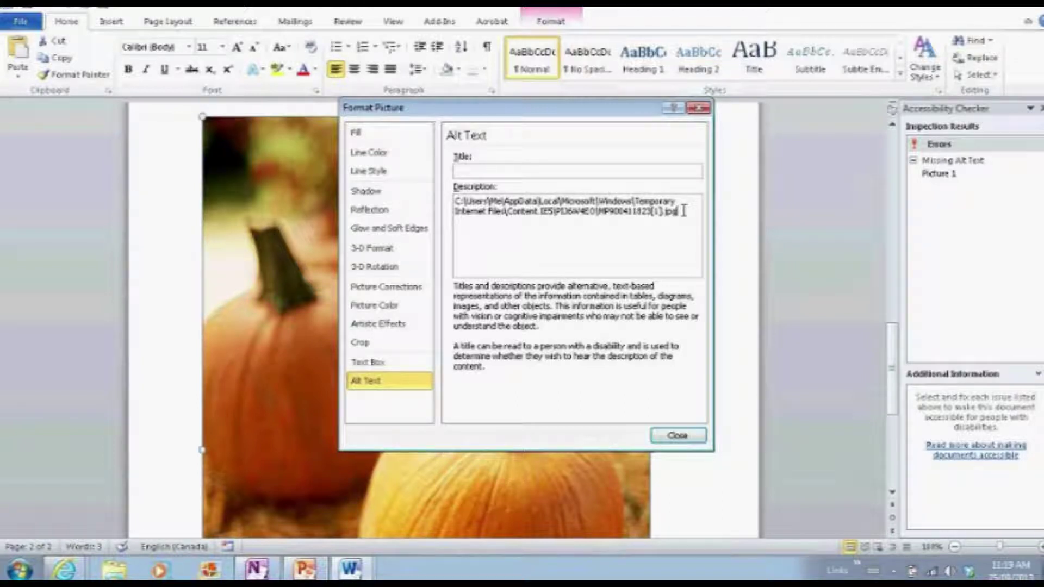
pyautogui.press('BackSpace')
pyautogui.press('BackSpace')
pyautogui.press('BackSpace')
pyautogui.press('BackSpace')
pyautogui.press('BackSpace')
pyautogui.press('BackSpace')
pyautogui.press('BackSpace')
pyautogui.press('BackSpace')
pyautogui.press('BackSpace')
pyautogui.press('BackSpace')
pyautogui.press('BackSpace')
pyautogui.press('BackSpace')
pyautogui.press('BackSpace')
pyautogui.press('BackSpace')
pyautogui.press('BackSpace')
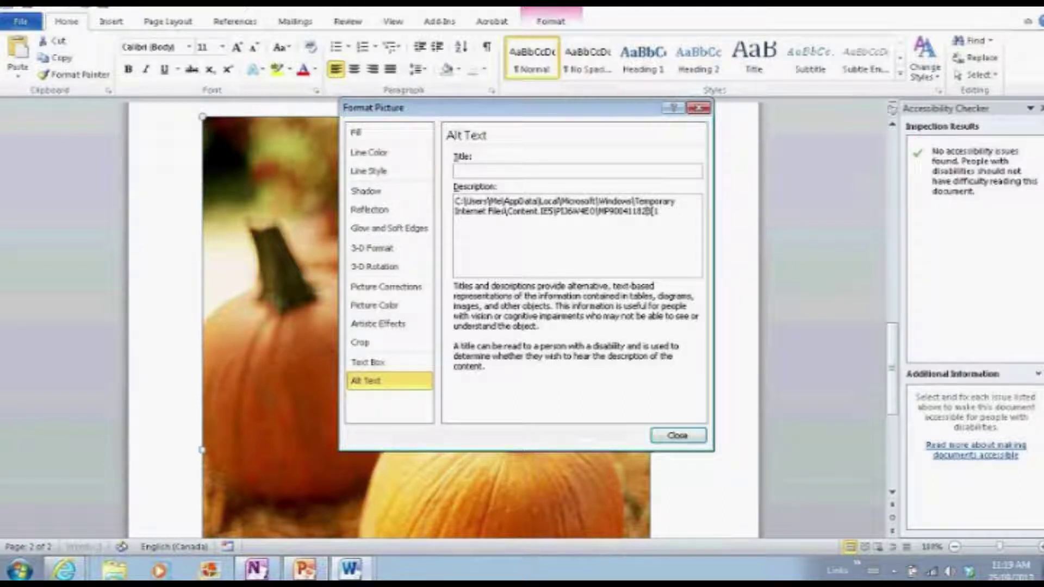
pyautogui.press('BackSpace')
pyautogui.press('BackSpace')
pyautogui.press('BackSpace')
pyautogui.press('BackSpace')
pyautogui.press('BackSpace')
pyautogui.press('BackSpace')
pyautogui.press('BackSpace')
pyautogui.press('BackSpace')
pyautogui.press('BackSpace')
pyautogui.press('BackSpace')
pyautogui.press('BackSpace')
pyautogui.press('BackSpace')
pyautogui.press('BackSpace')
pyautogui.press('BackSpace')
pyautogui.press('BackSpace')
pyautogui.press('BackSpace')
pyautogui.press('BackSpace')
pyautogui.press('BackSpace')
pyautogui.press('BackSpace')
pyautogui.press('BackSpace')
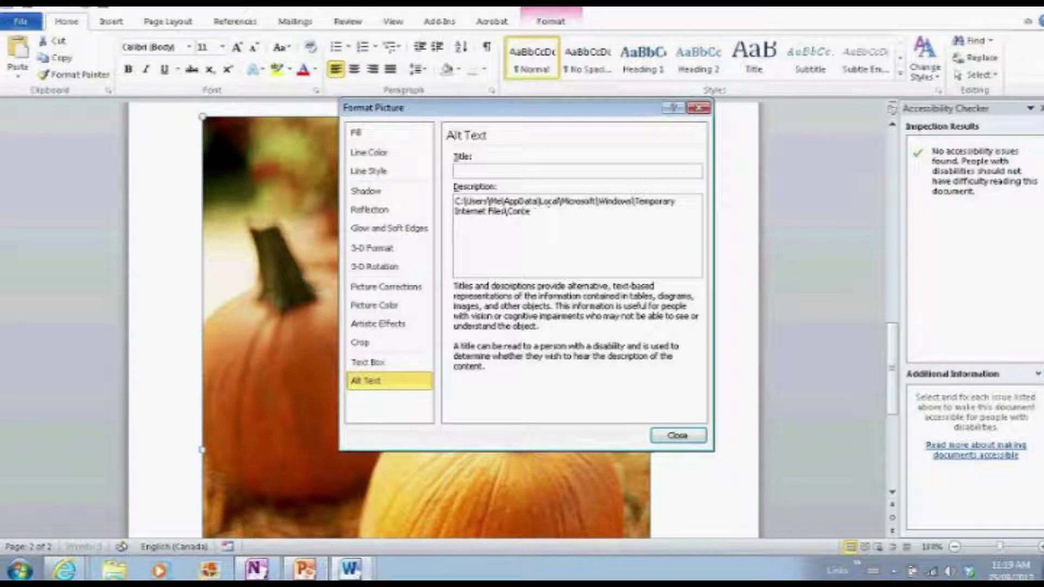
pyautogui.hotkey('shift', 'Up')
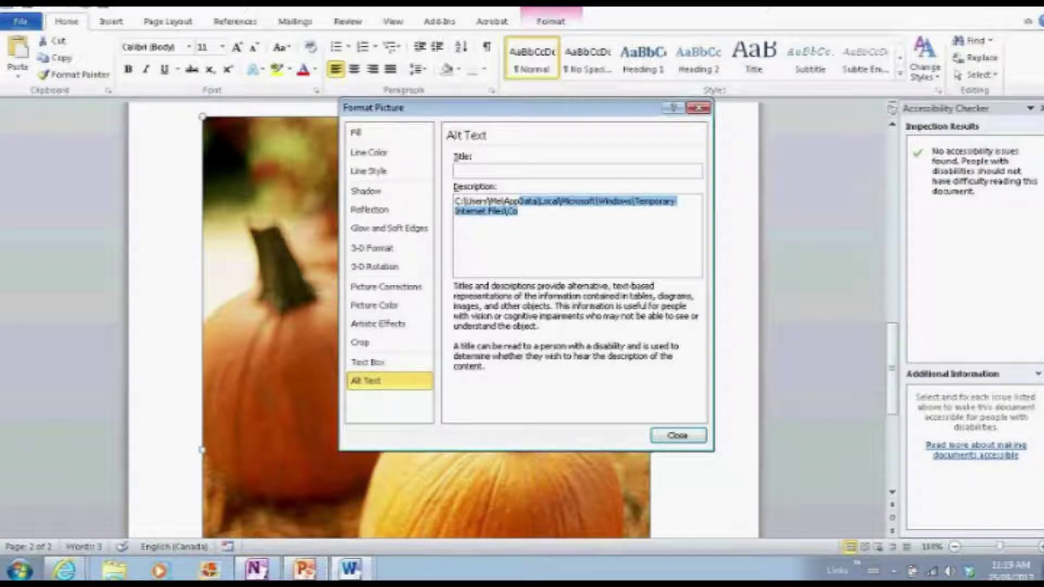
pyautogui.press('BackSpace')
pyautogui.press('BackSpace')
pyautogui.press('BackSpace')
pyautogui.press('BackSpace')
pyautogui.press('BackSpace')
pyautogui.press('BackSpace')
pyautogui.press('BackSpace')
pyautogui.press('BackSpace')
pyautogui.press('BackSpace')
pyautogui.press('BackSpace')
pyautogui.press('BackSpace')
pyautogui.press('BackSpace')
pyautogui.press('BackSpace')
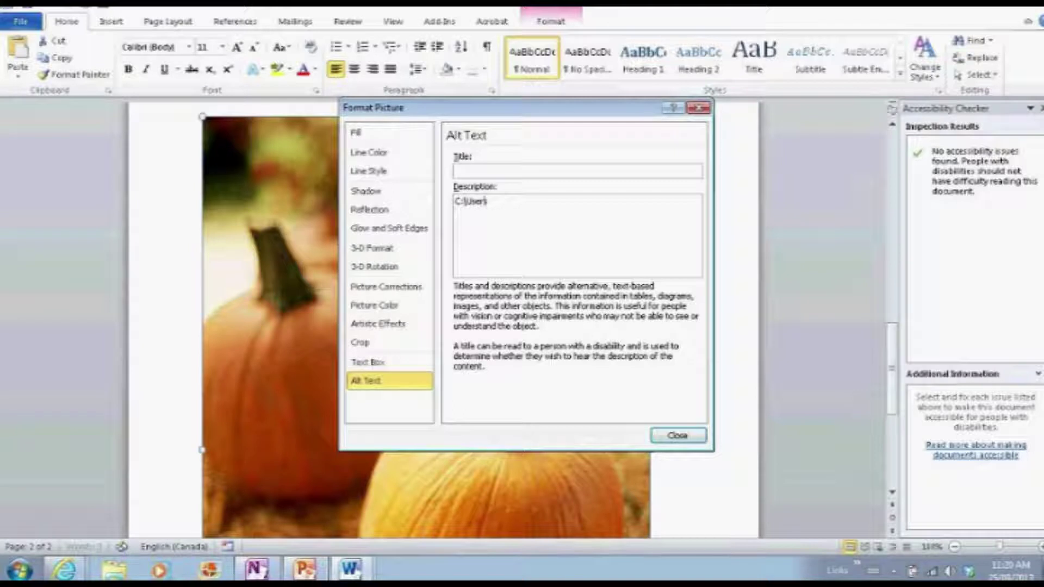
pyautogui.press('BackSpace')
pyautogui.press('BackSpace')
pyautogui.press('BackSpace')
pyautogui.press('BackSpace')
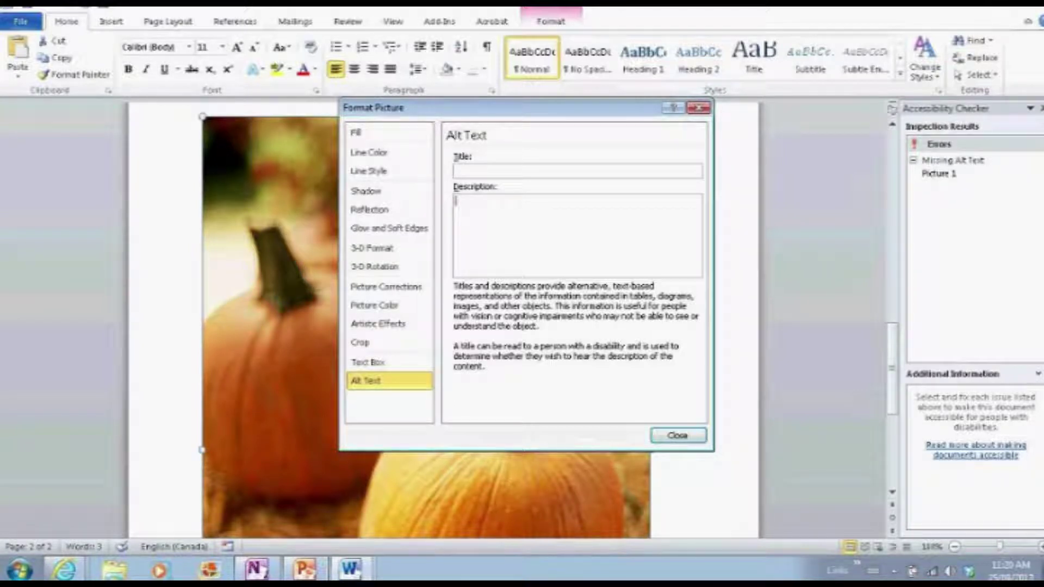
# Step: Enter "Three pumpkins. fall picture" as the picture's alt text description, leaving the title blank
pyautogui.write('Thr')
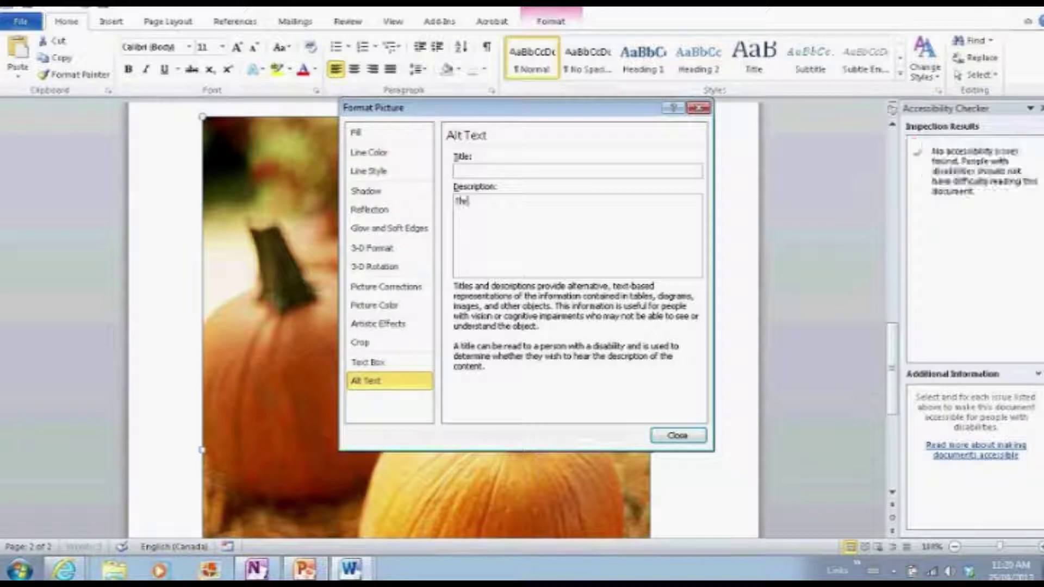
pyautogui.write('ee pumpkins')
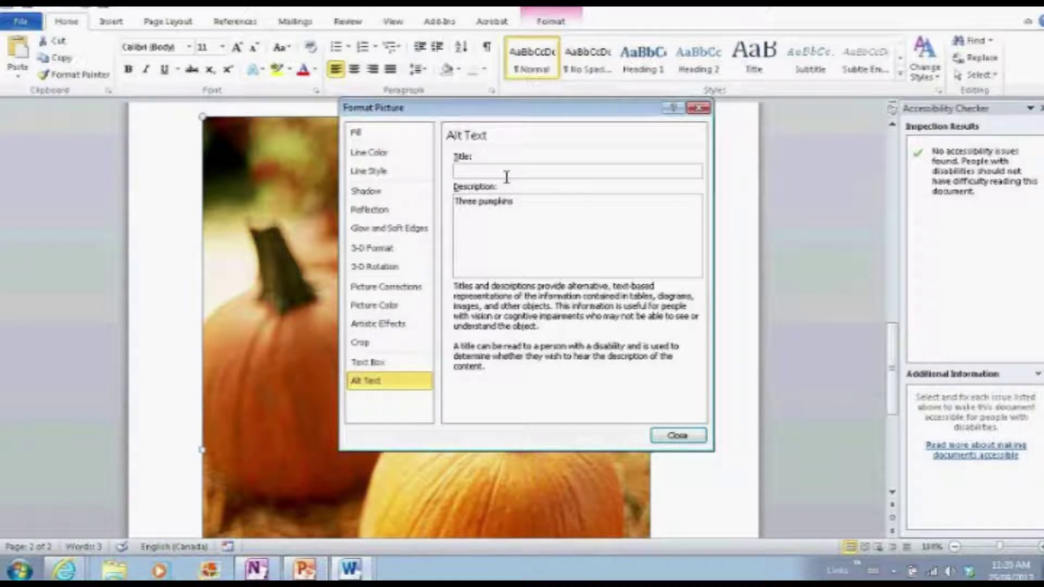
pyautogui.write('. Ysll picture')
pyautogui.click(581, 170)
pyautogui.click(582, 201)
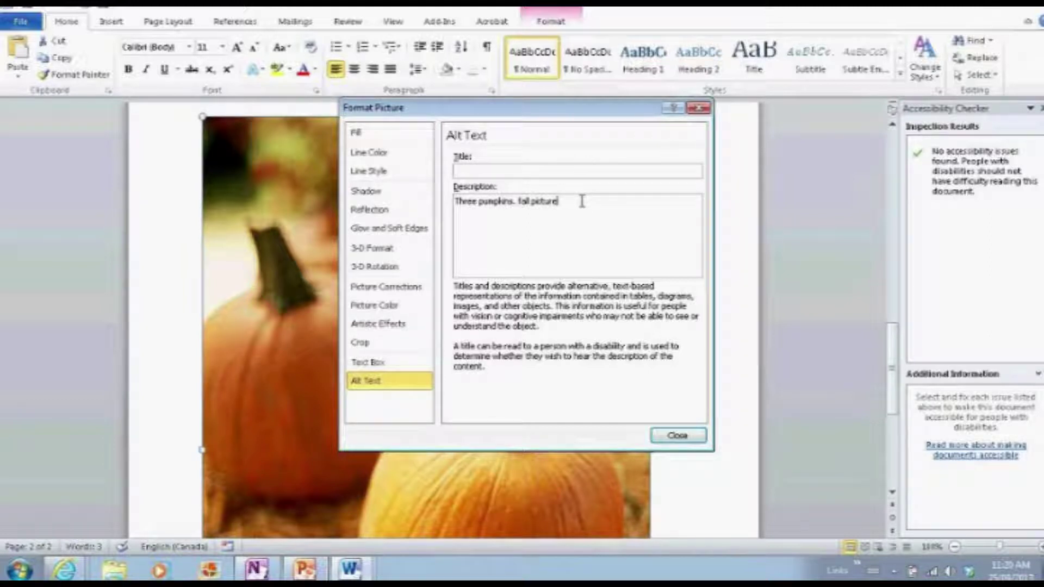